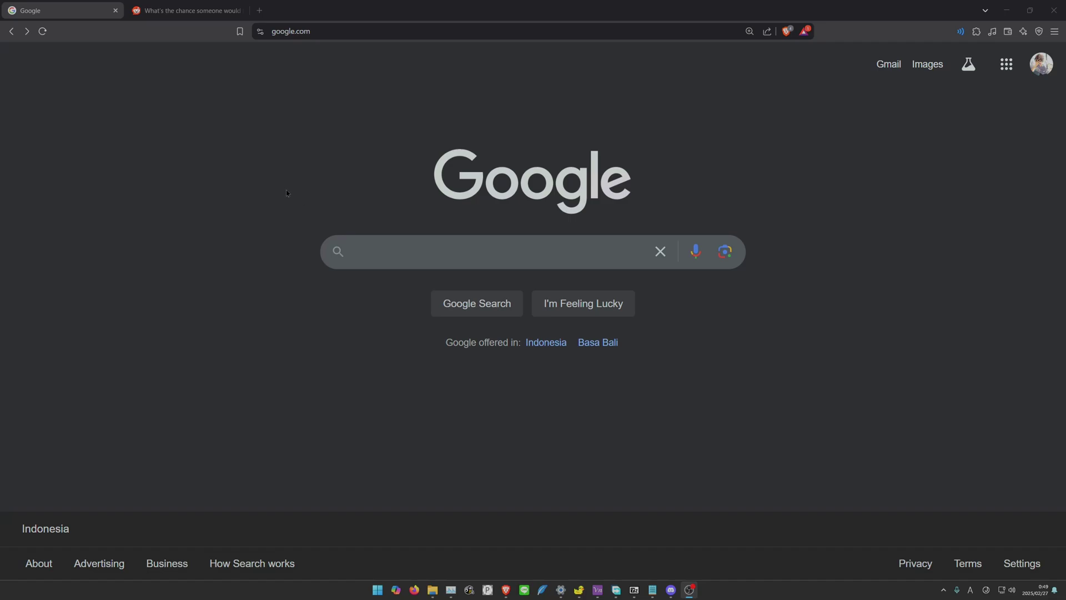
Step: Search Google for "change fps limit unreal engine 4" and look through the results
click(575, 260)
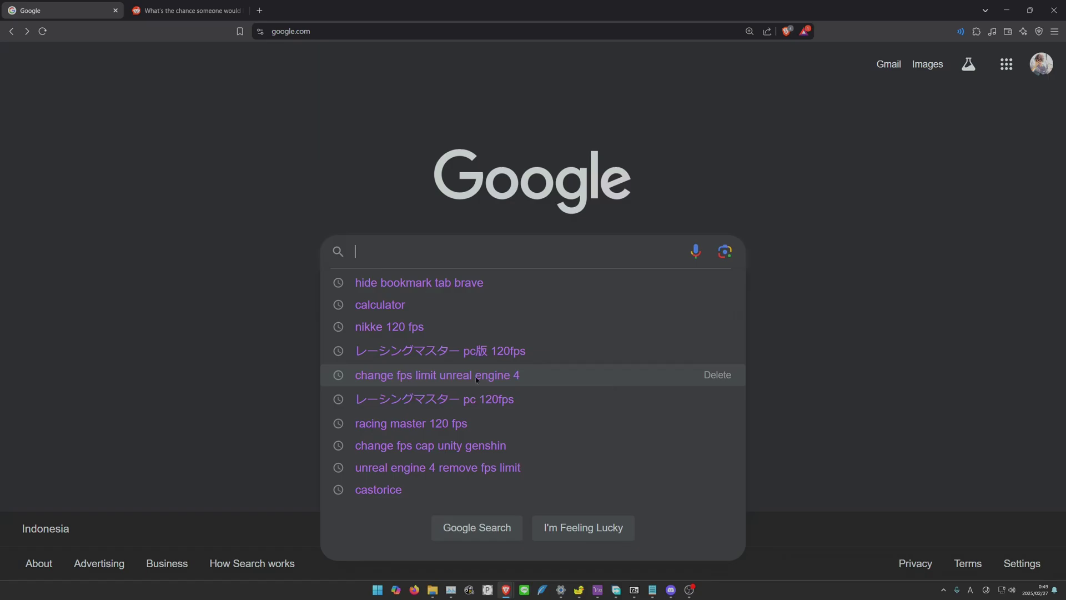
click(527, 375)
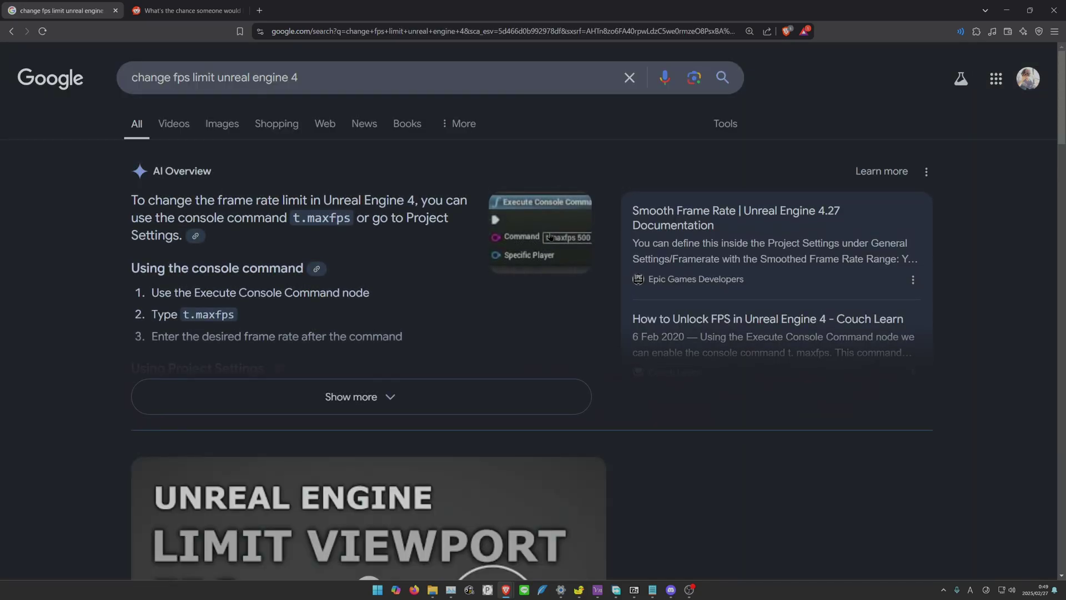
scroll(276, 261, down, 5)
scroll(276, 261, down, 20)
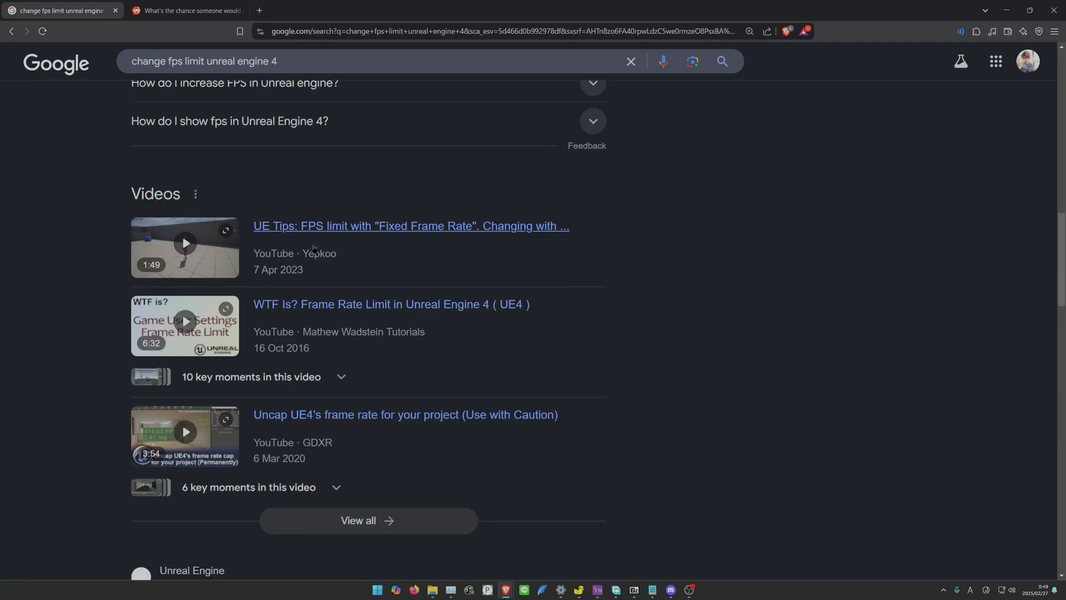
scroll(305, 247, down, 5)
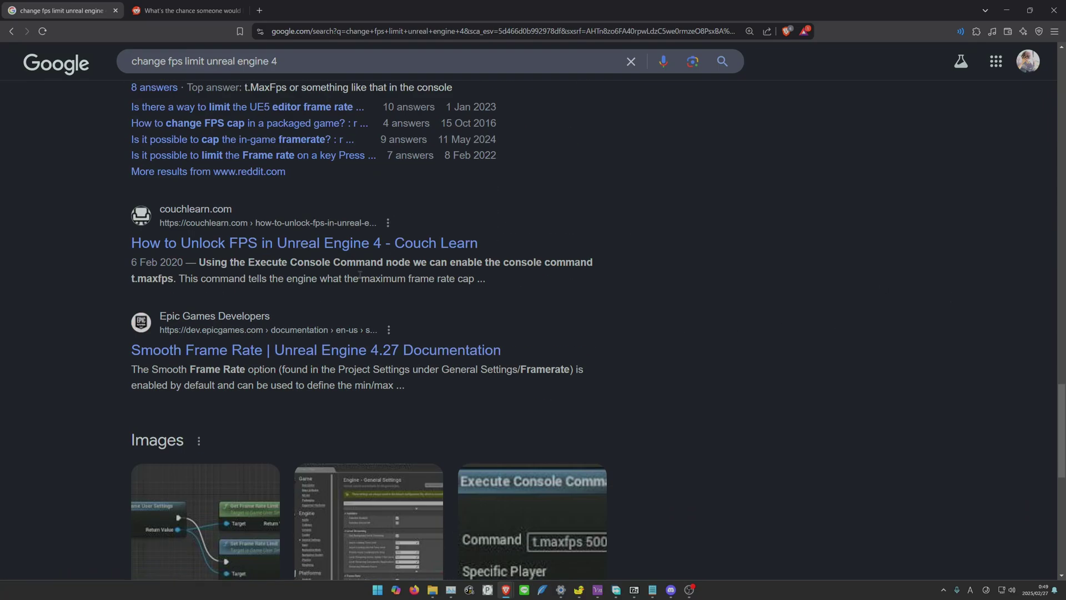
Step: Read the open Reddit thread about uncapping fps in Unreal Engine 4 config files, including the comment with the engine.ini instructions
key(ctrl+Tab)
scroll(734, 482, up, 2)
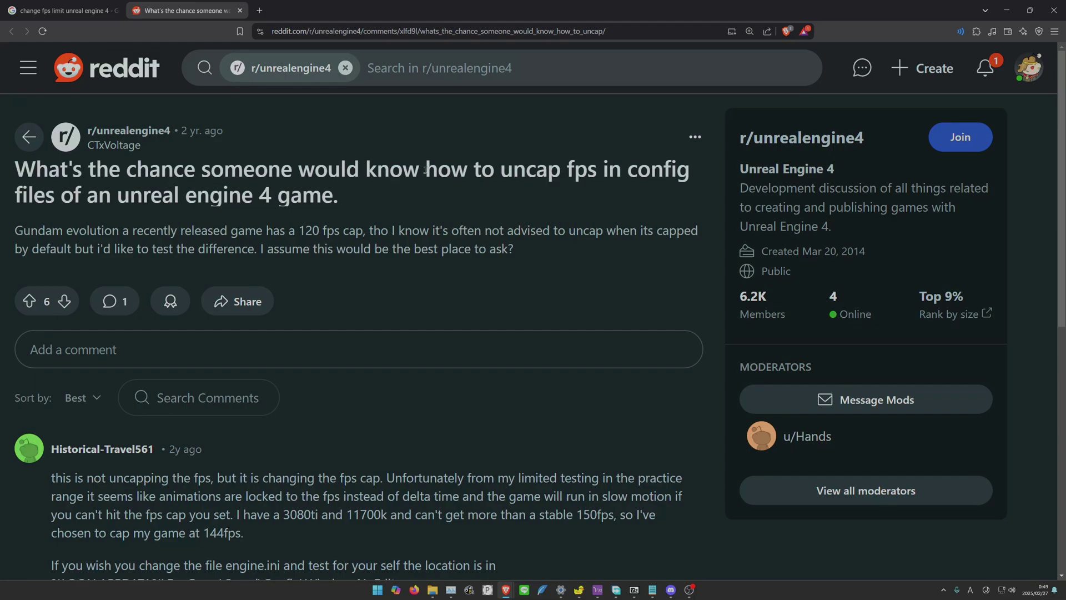
scroll(360, 264, down, 3)
scroll(359, 264, up, 2)
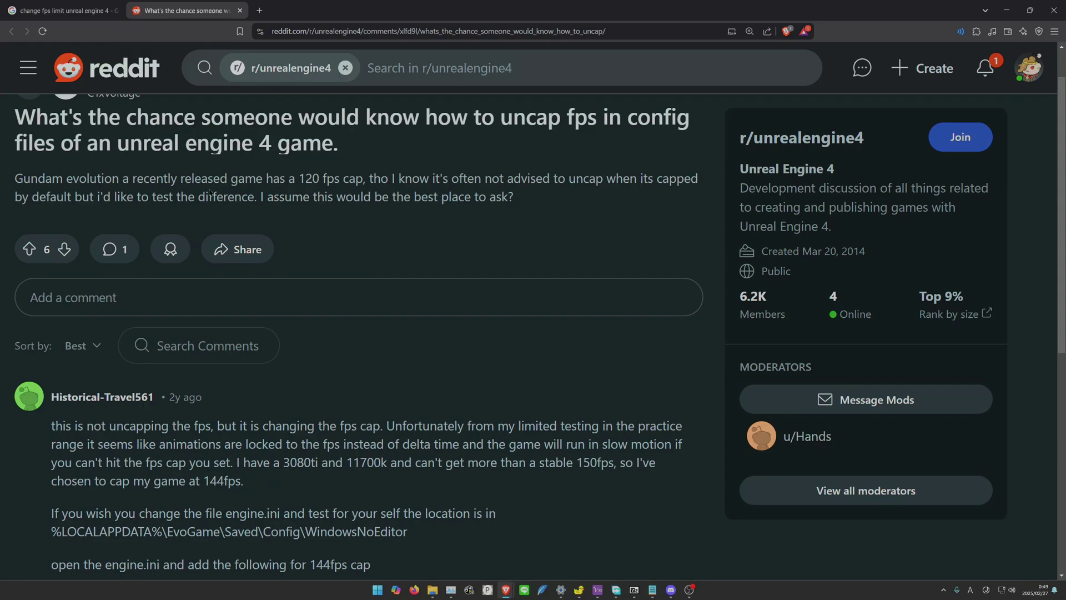
scroll(210, 193, down, 5)
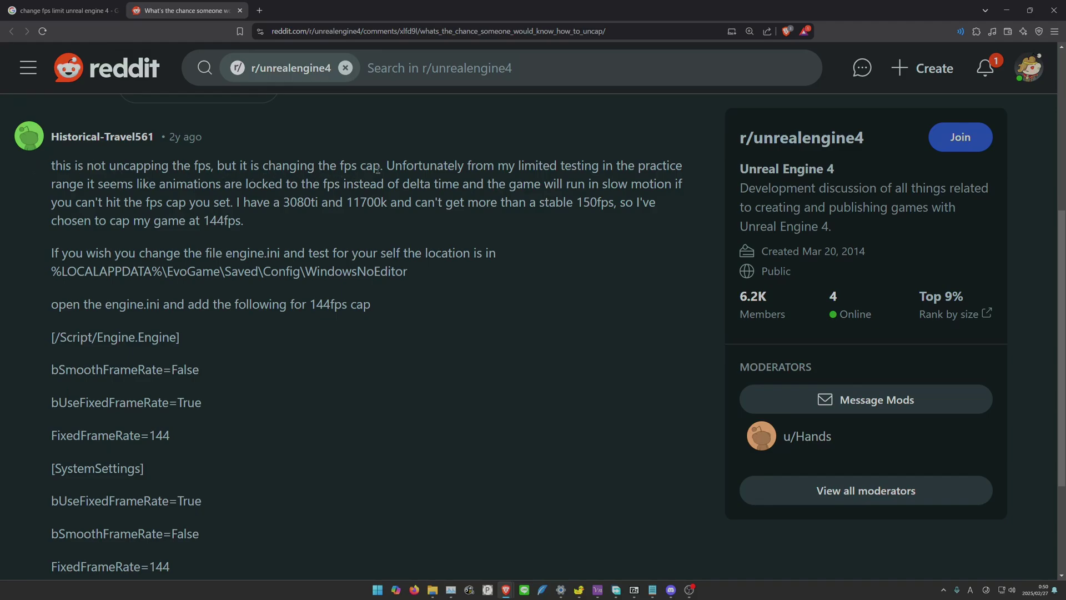
scroll(524, 194, down, 1)
scroll(524, 194, down, 3)
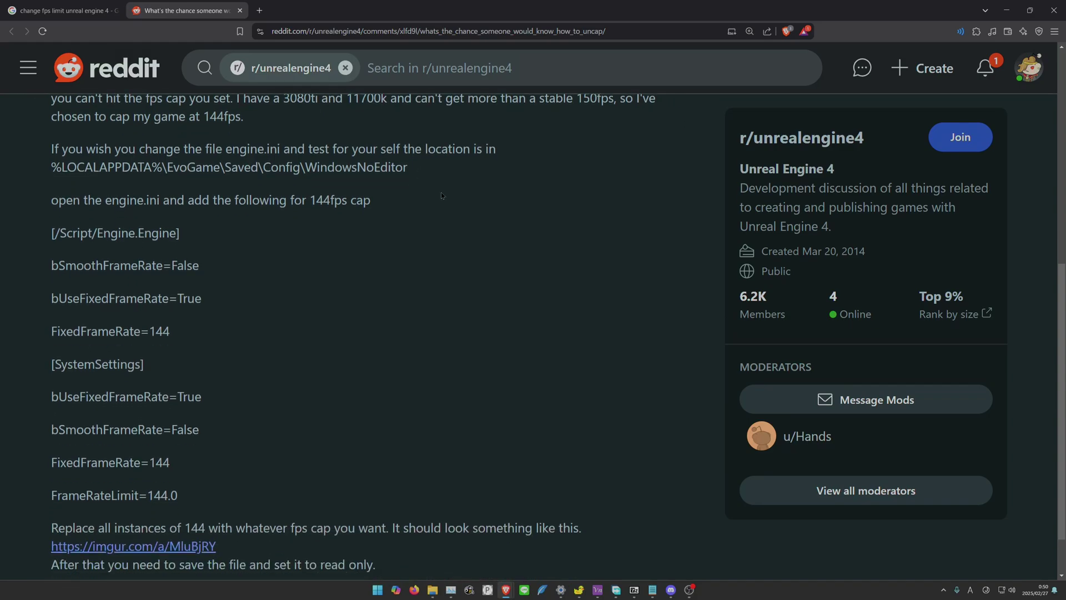
scroll(441, 192, up, 4)
scroll(326, 229, down, 4)
Step: Copy the comment's settings block from [/Script/Engine.Engine] through FrameRateLimit=144.0
drag(51, 233, 165, 330)
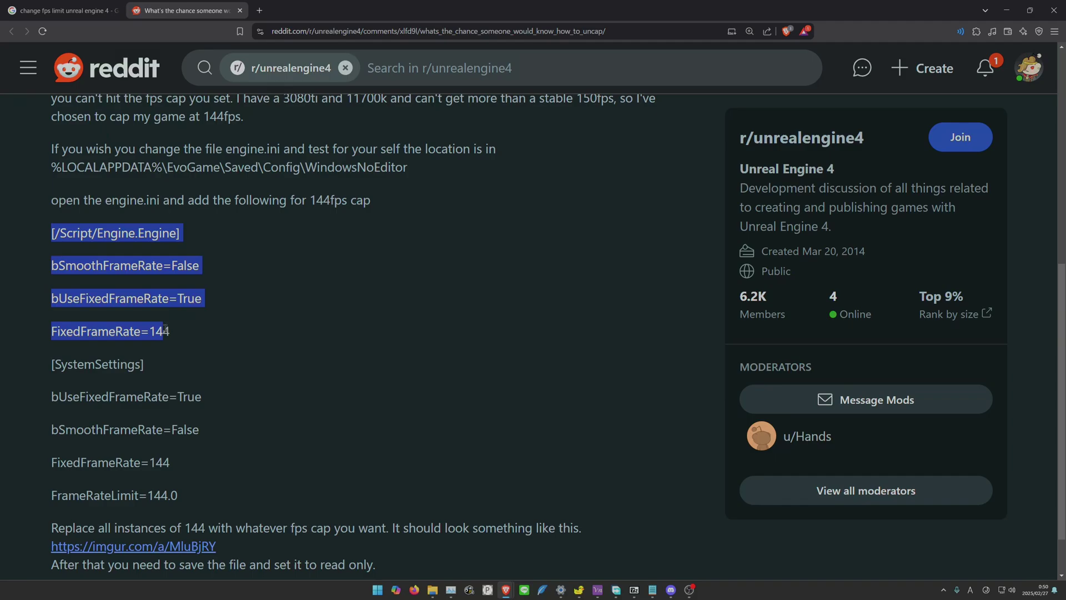
drag(165, 330, 209, 418)
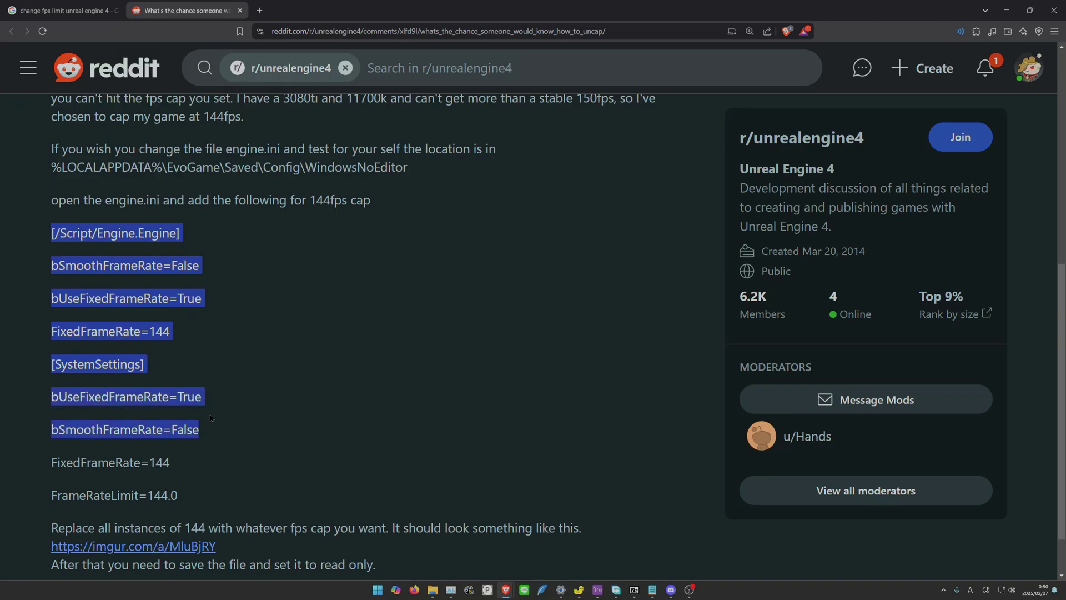
drag(210, 417, 202, 489)
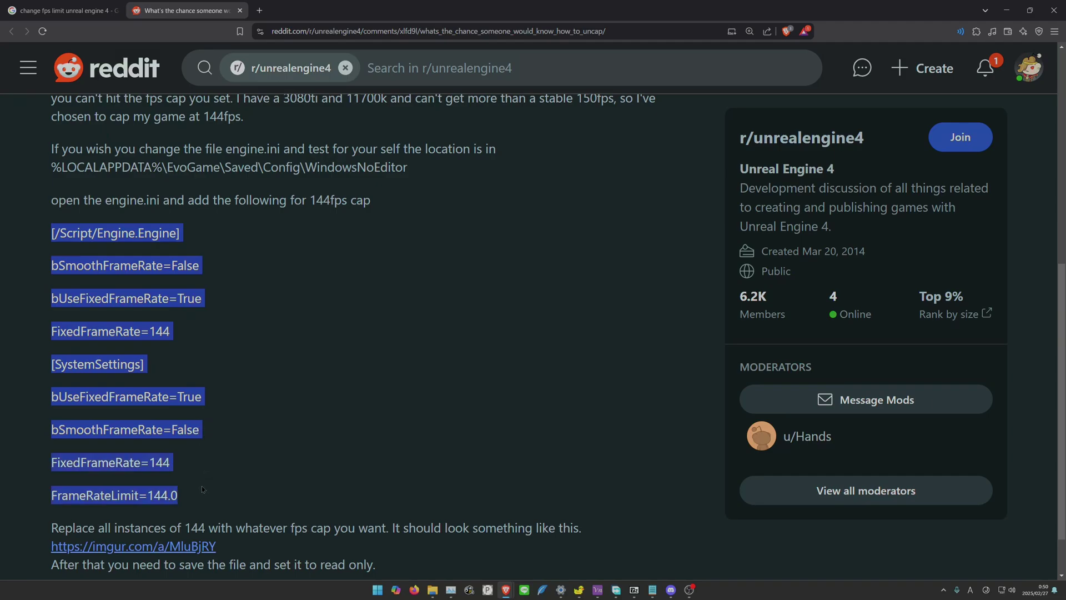
Step: Examine the config location %LOCALAPPDATA%\EvoGame\Saved\Config\WindowsNoEditor given in the comment
scroll(192, 472, up, 4)
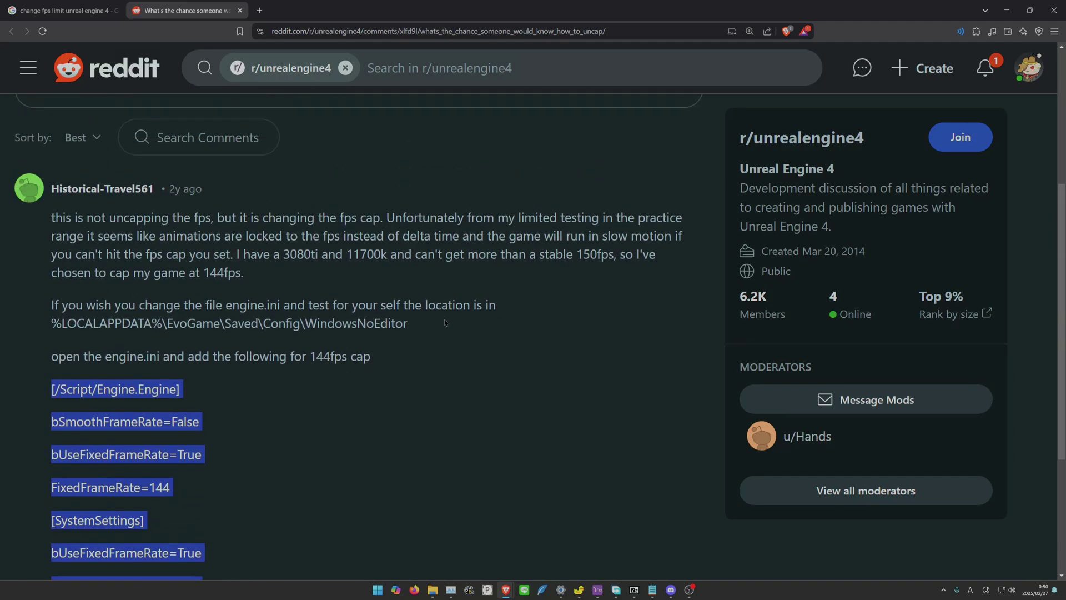
scroll(517, 337, down, 1)
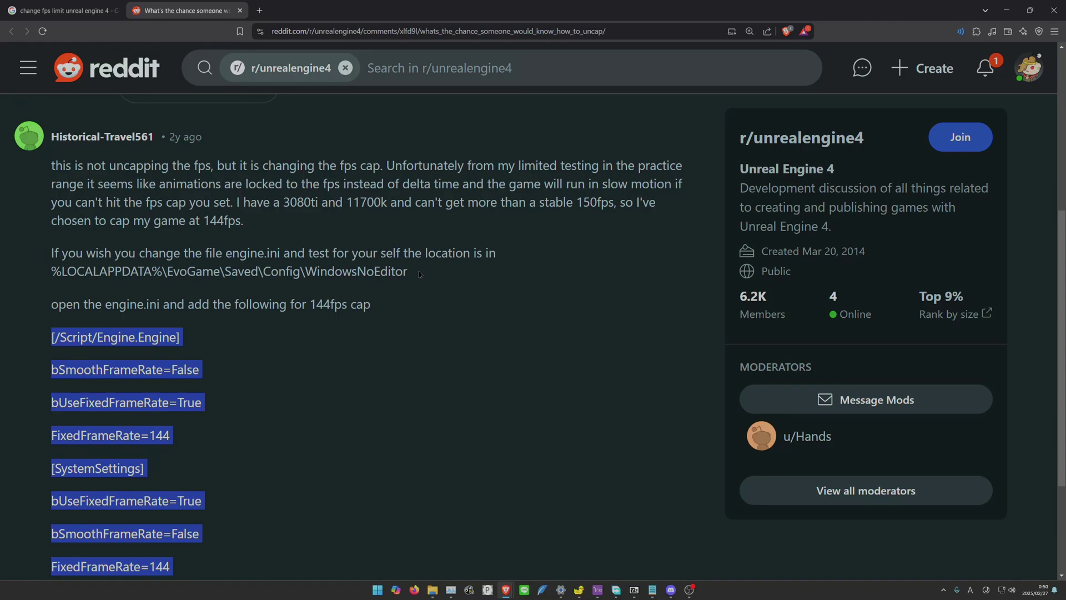
drag(47, 164, 304, 280)
click(360, 276)
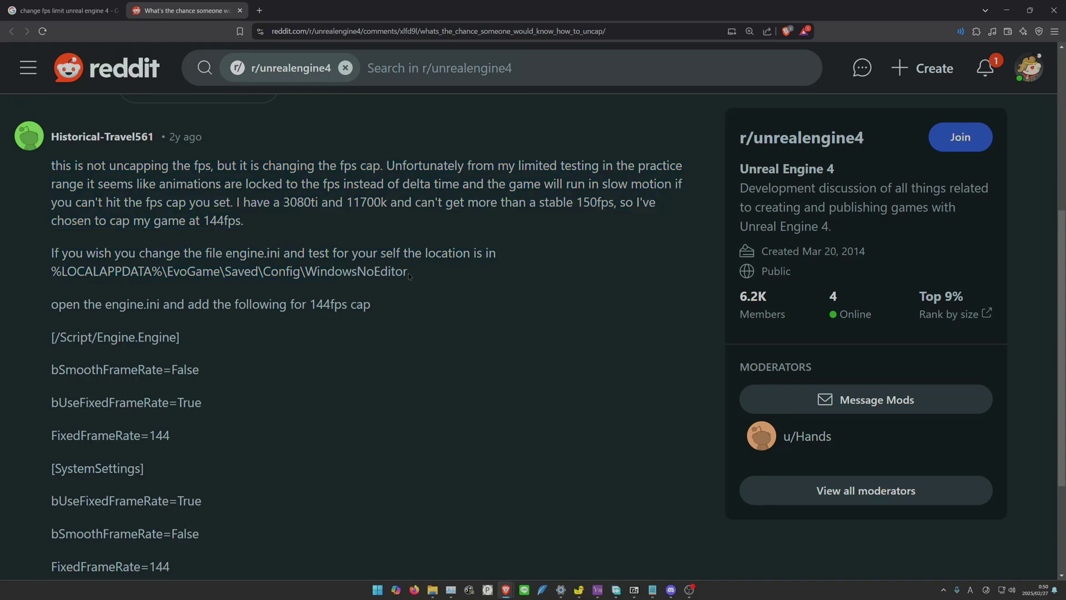
drag(408, 272, 154, 273)
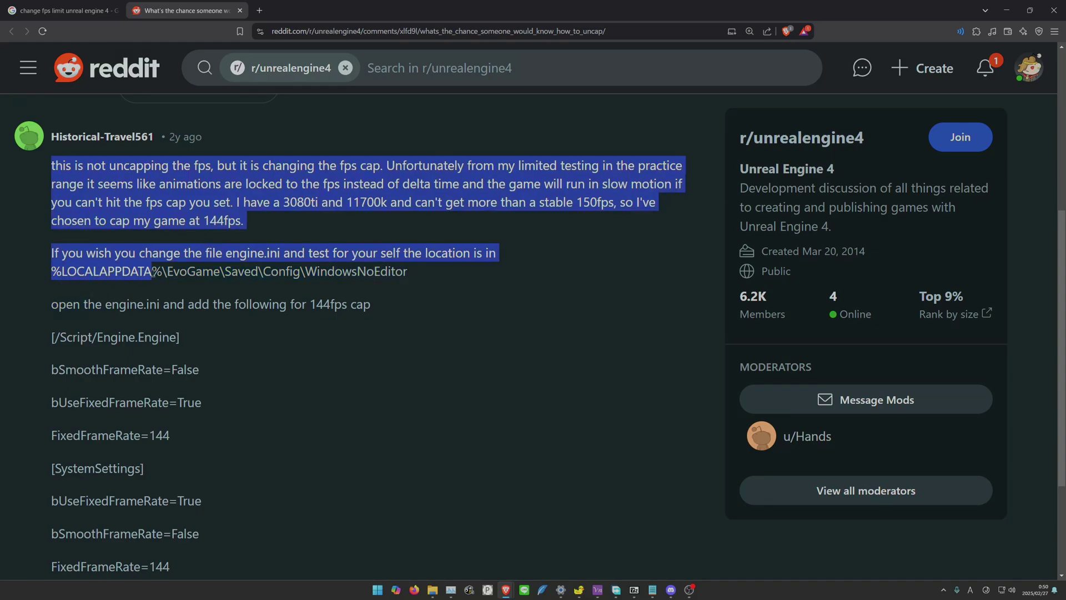
click(254, 295)
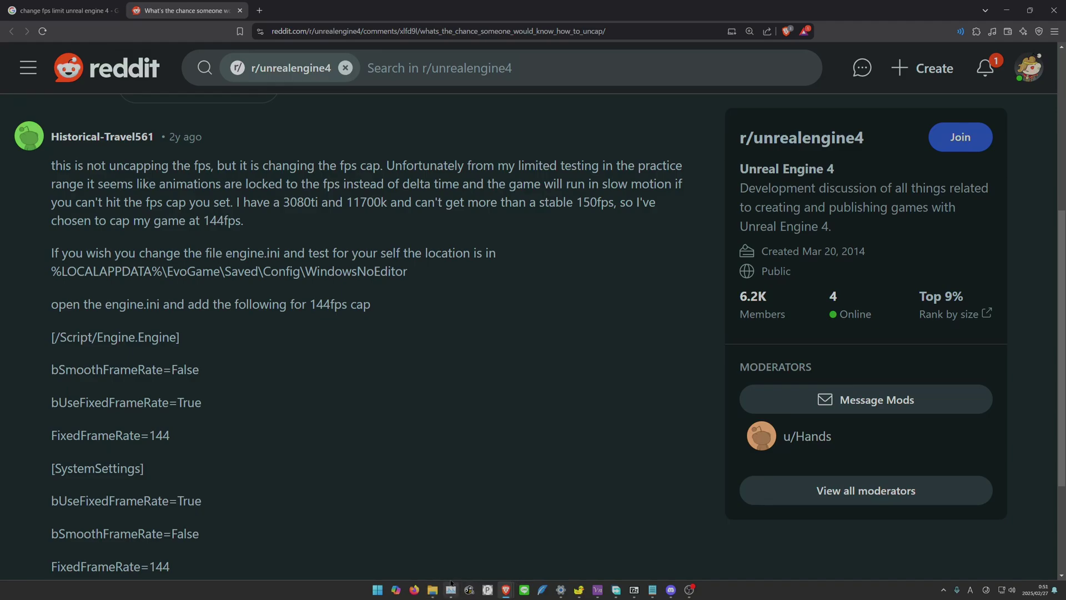
Step: Switch to File Explorer and browse from drive G: through Normal Games, レーシングマスター, g112, Saved and Config to the WindowsNoEditor folder
click(432, 590)
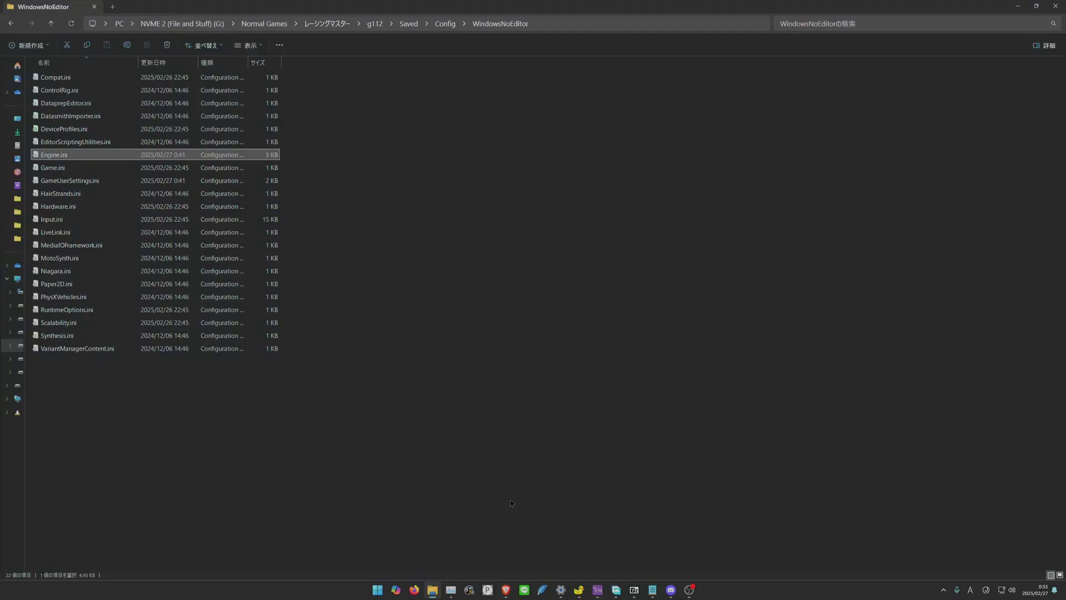
click(169, 23)
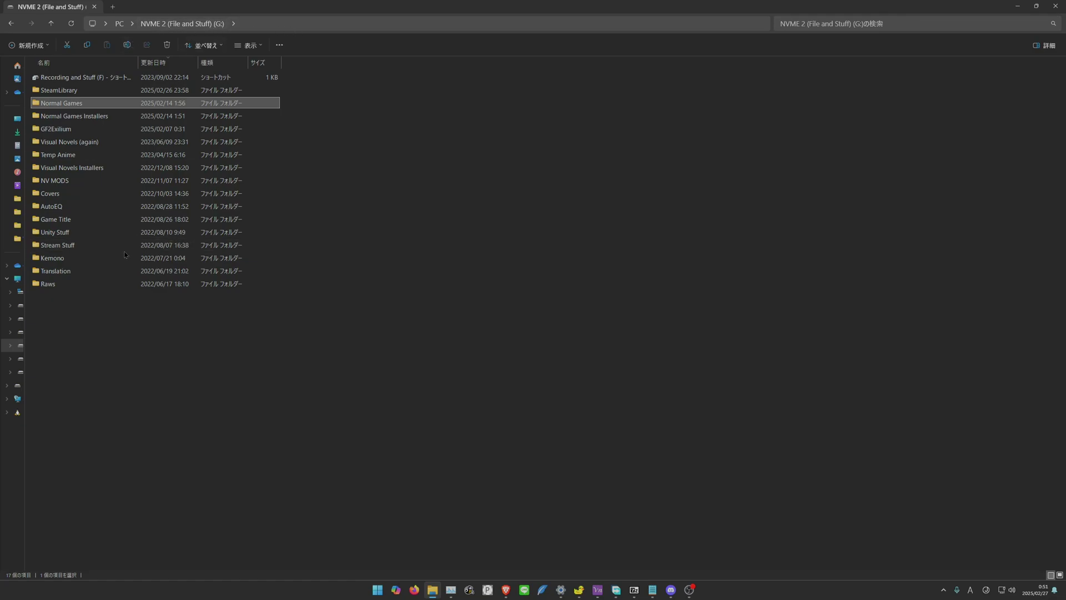
double_click(64, 103)
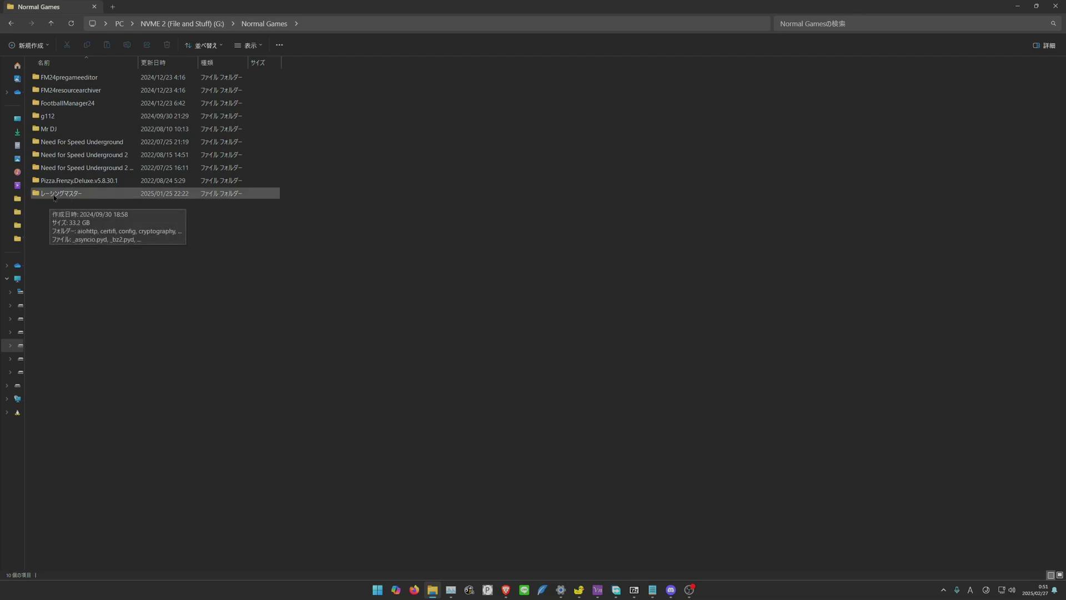
double_click(77, 195)
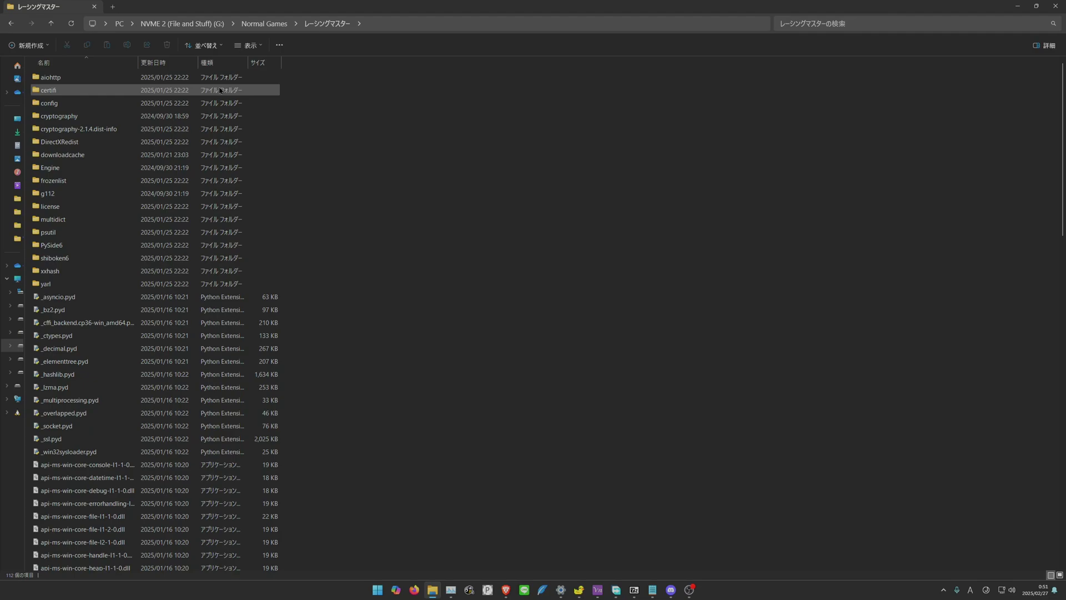
double_click(58, 193)
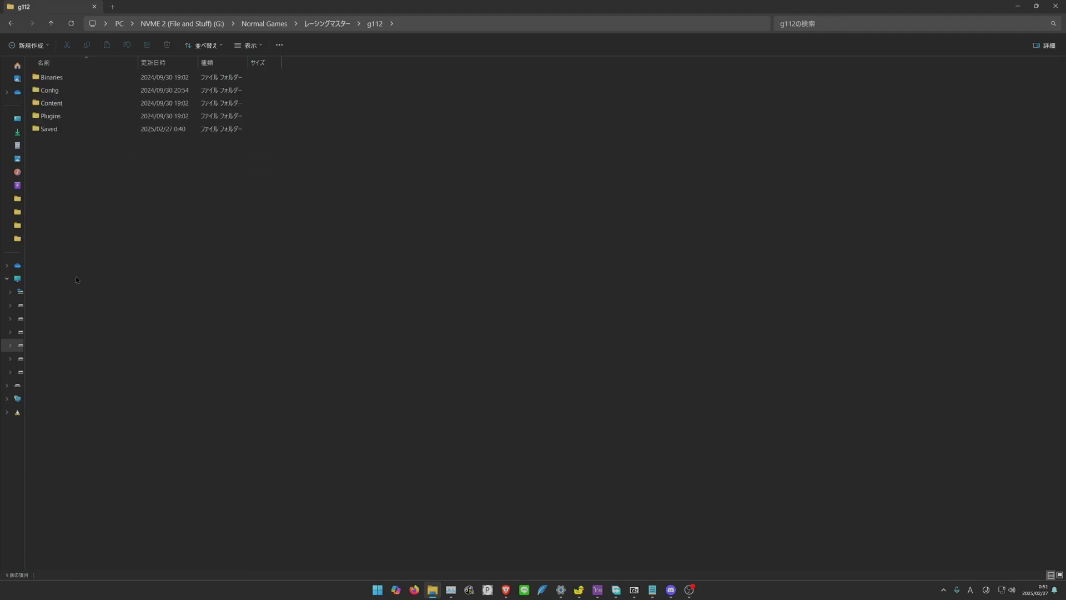
click(50, 132)
double_click(50, 132)
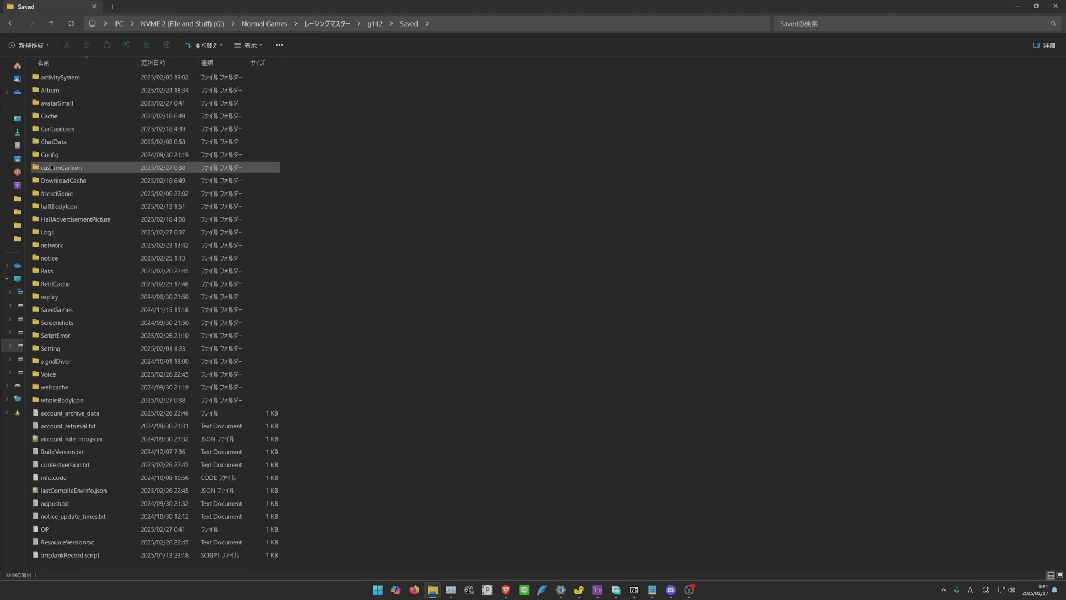
double_click(55, 157)
double_click(67, 77)
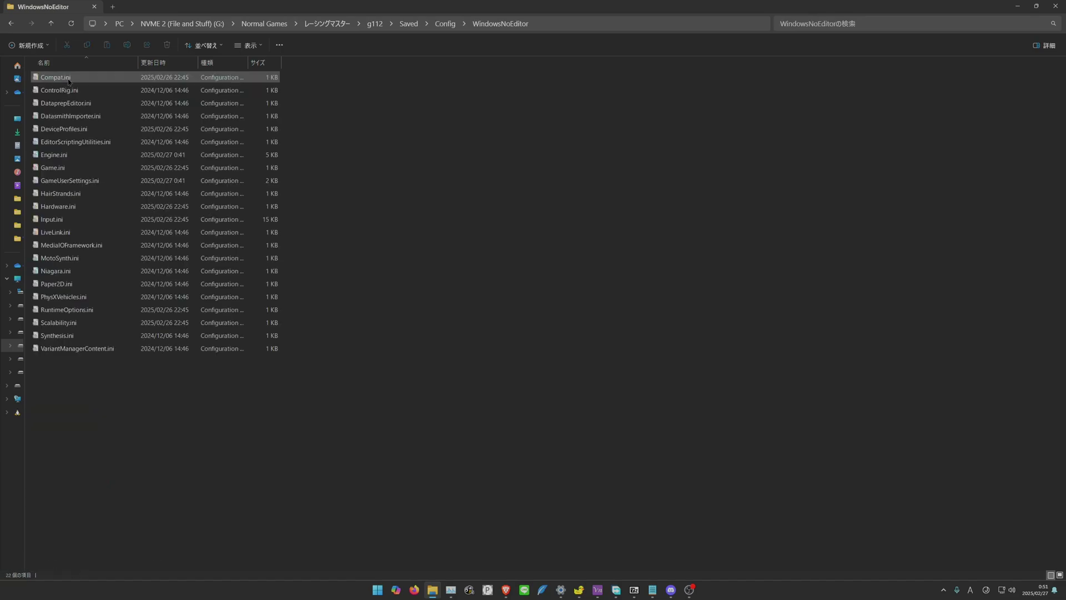
Step: Open Engine.ini and replace the frame-rate block at the end of the file with the copied settings
double_click(64, 156)
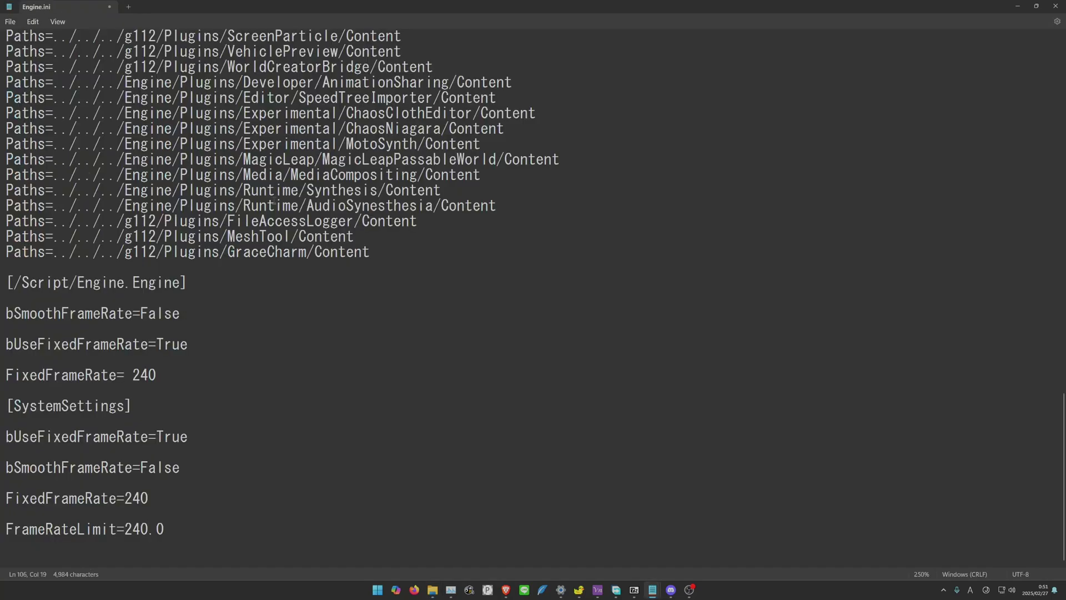
scroll(234, 234, up, 20)
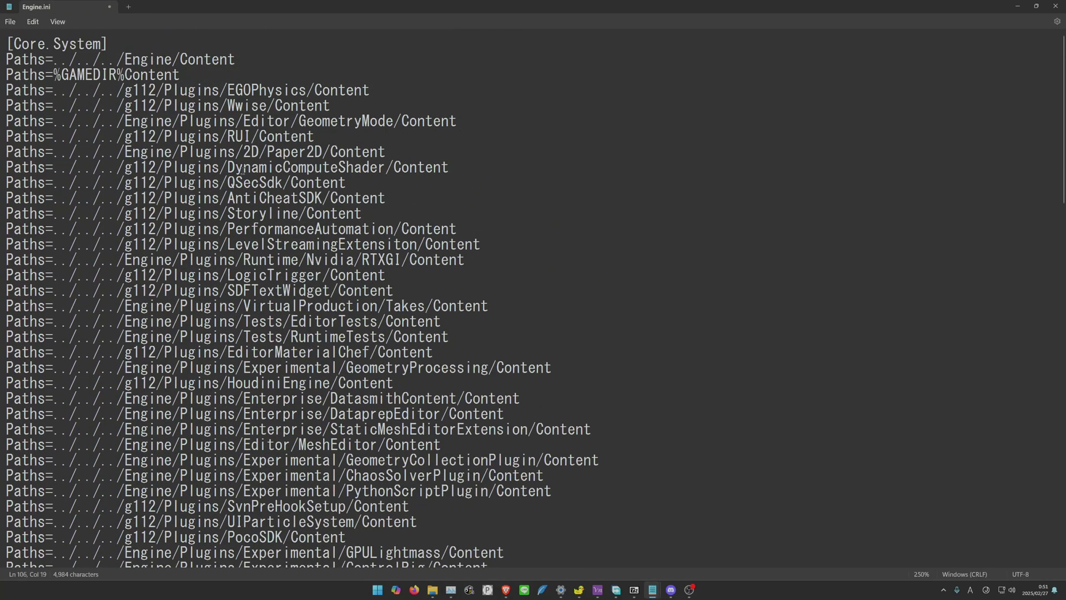
scroll(240, 168, down, 6)
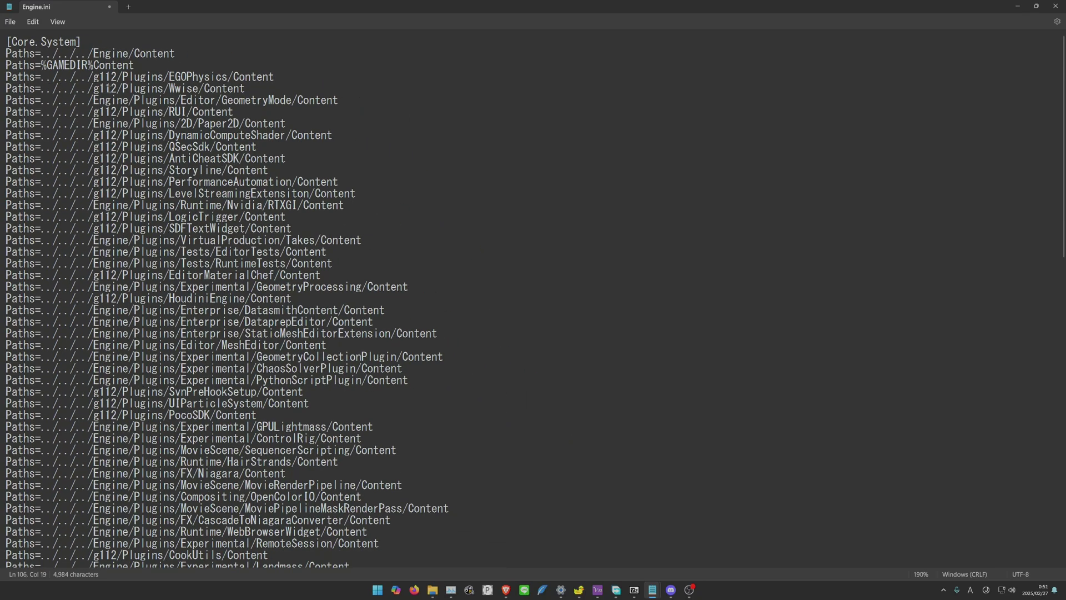
scroll(103, 94, down, 20)
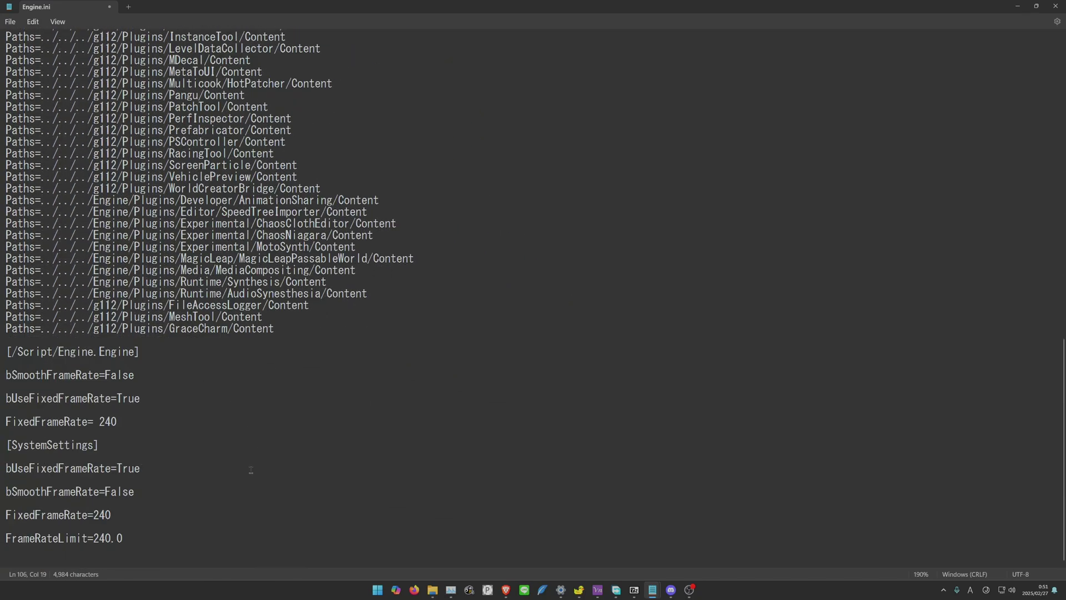
drag(124, 538, 8, 351)
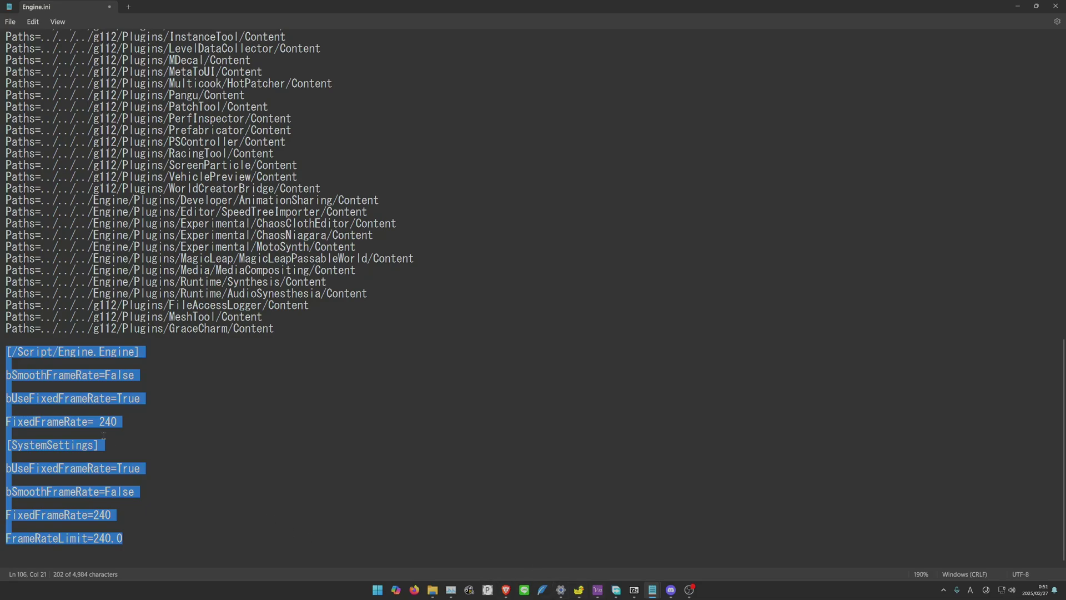
text([/Script/Engine.Engine]  bSmoothFrameRate=False  bUseFixedFrameRate=True  FixedFrameRate=144  [SystemSettings]  bUseFixedFrameRate=True  bSmoothFrameRate=False  FixedFrameRate=144  FrameRateLimit=144.0)
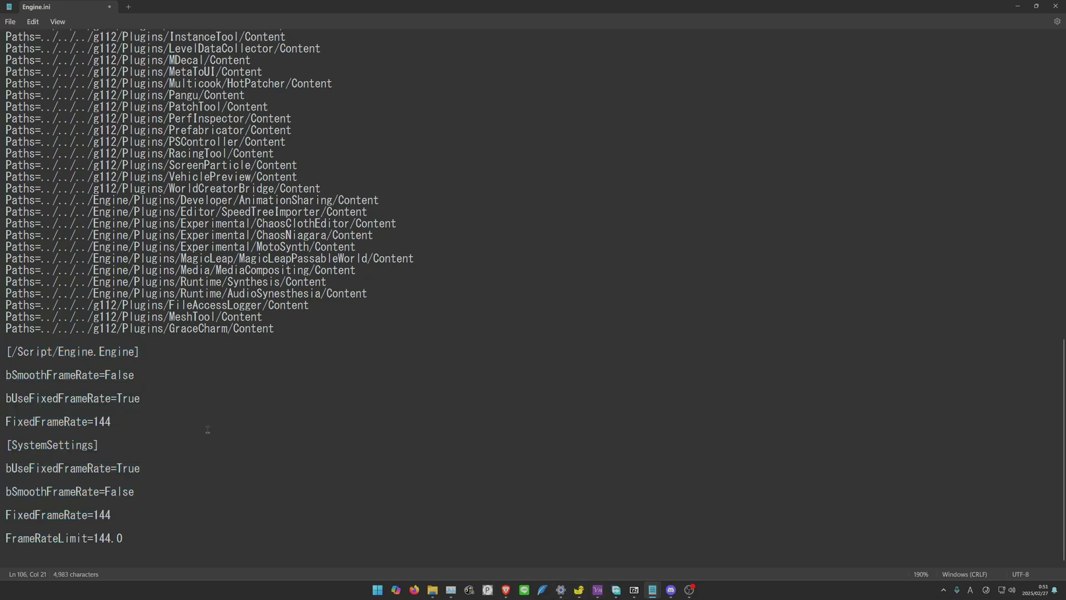
Step: Set both FixedFrameRate values to 120 and FrameRateLimit to 120.0 in Engine.ini
click(207, 444)
click(147, 412)
click(119, 423)
double_click(103, 420)
text(120)
drag(111, 517, 97, 516)
key(BackSpace)
text(20)
click(6, 538)
click(31, 538)
key(BackSpace)
key(BackSpace)
text(20)
Step: Set both FixedFrameRate values to 180 and FrameRateLimit to 180.0, and save Engine.ini
double_click(103, 423)
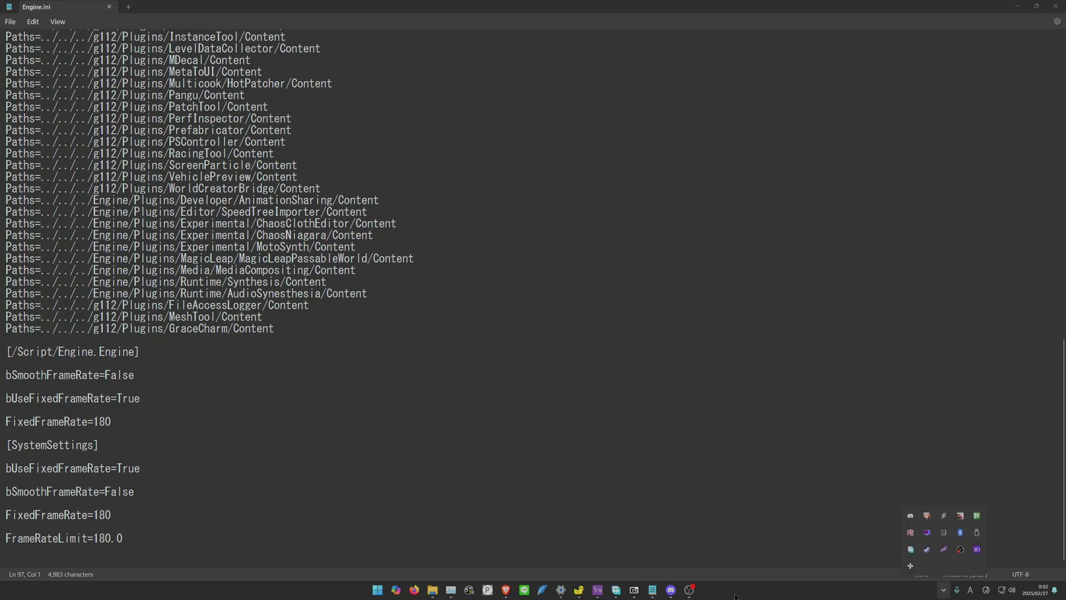
Step: Switch to the racing game, leave the Team Ranked screen and open the display settings to examine the FPS Mode
click(959, 515)
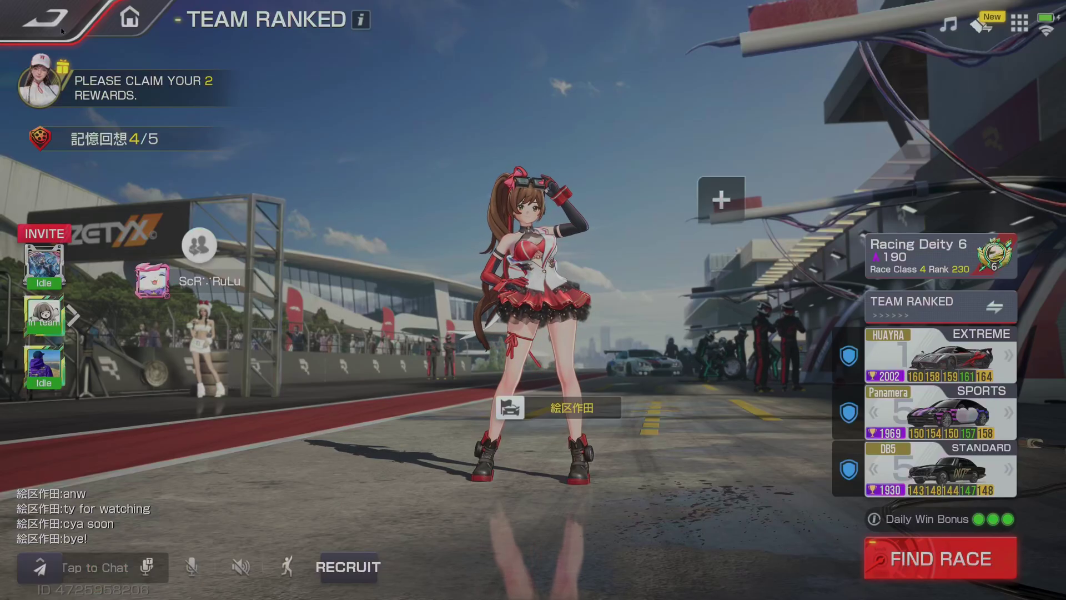
key(Escape)
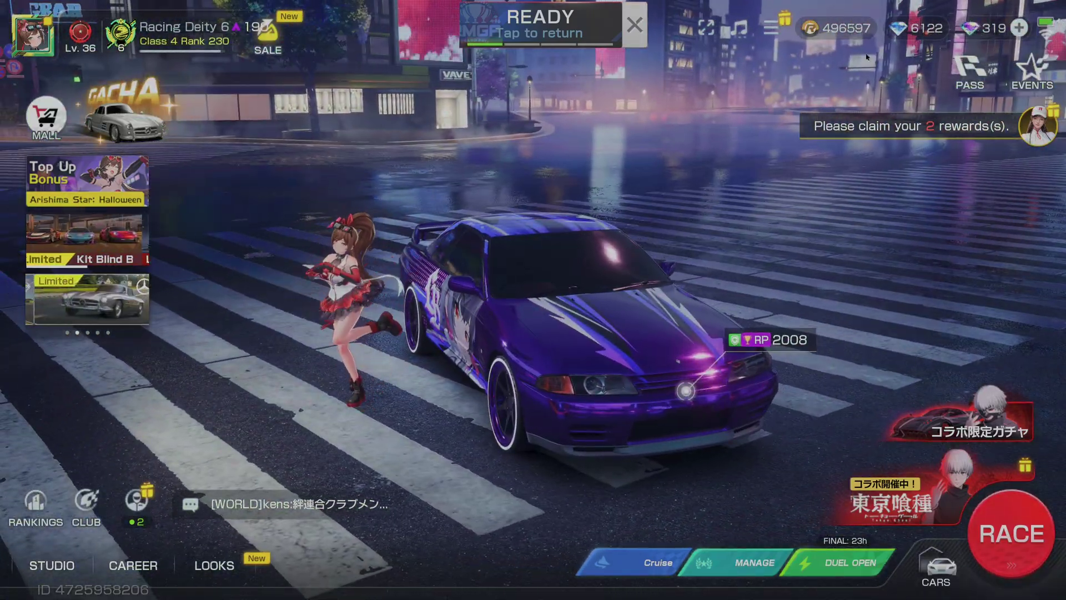
click(770, 27)
click(750, 69)
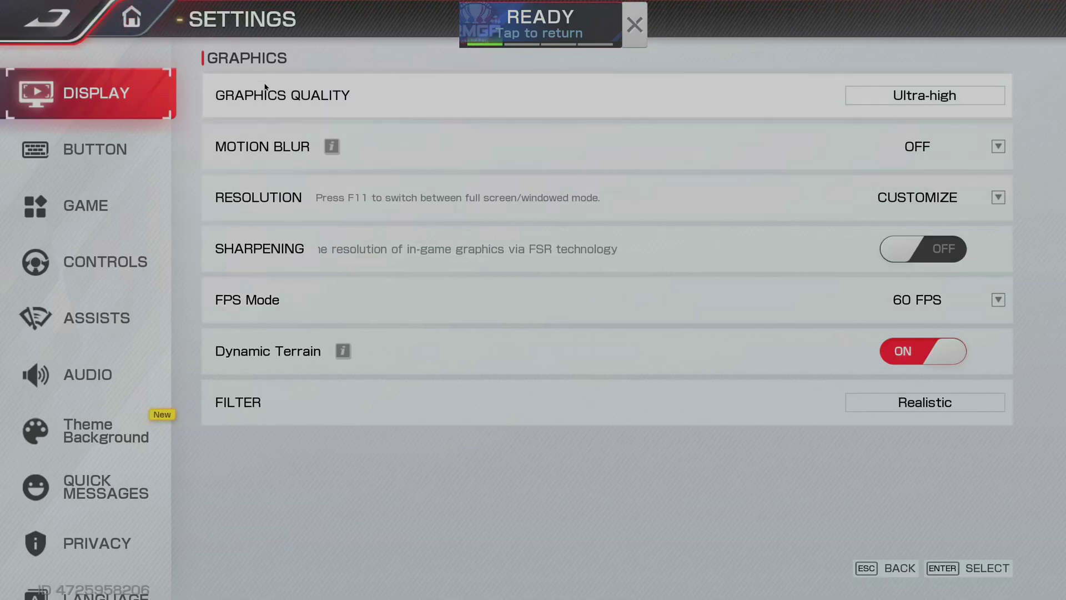
Step: Return to the game's lobby and turn on the performance monitoring overlay
click(72, 34)
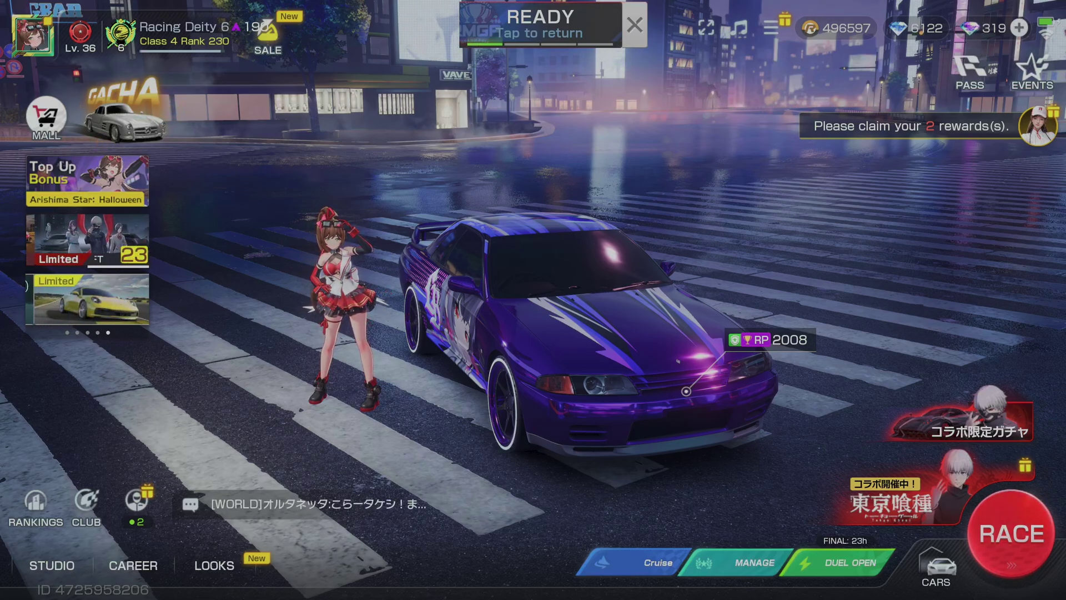
key(ctrl+shift+o)
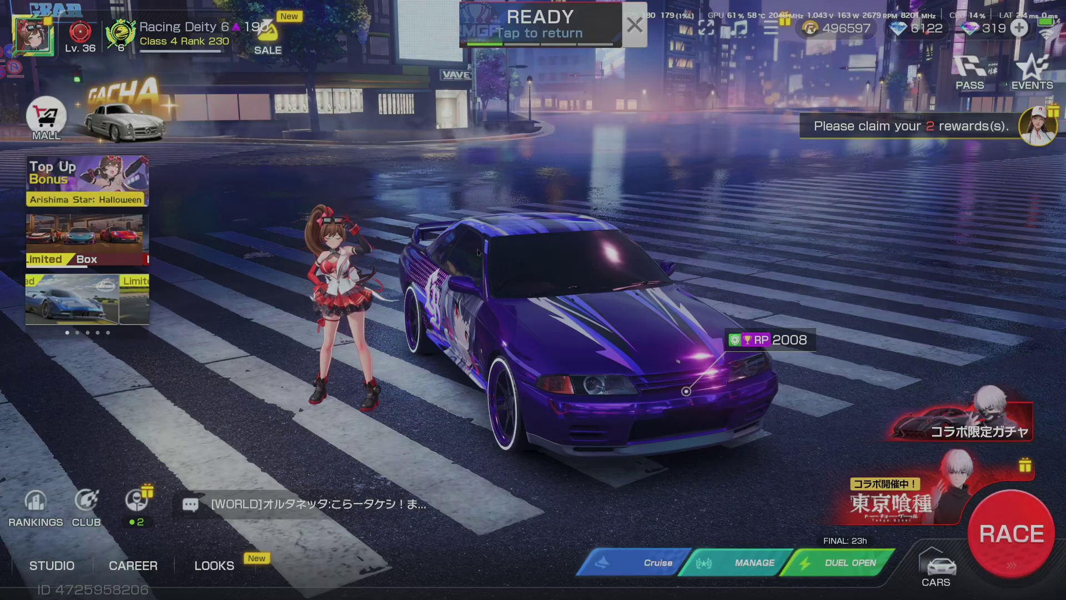
Step: Switch to Engine.ini, examine the frame rate entries near the end of the file, and return to the game
drag(611, 166, 108, 469)
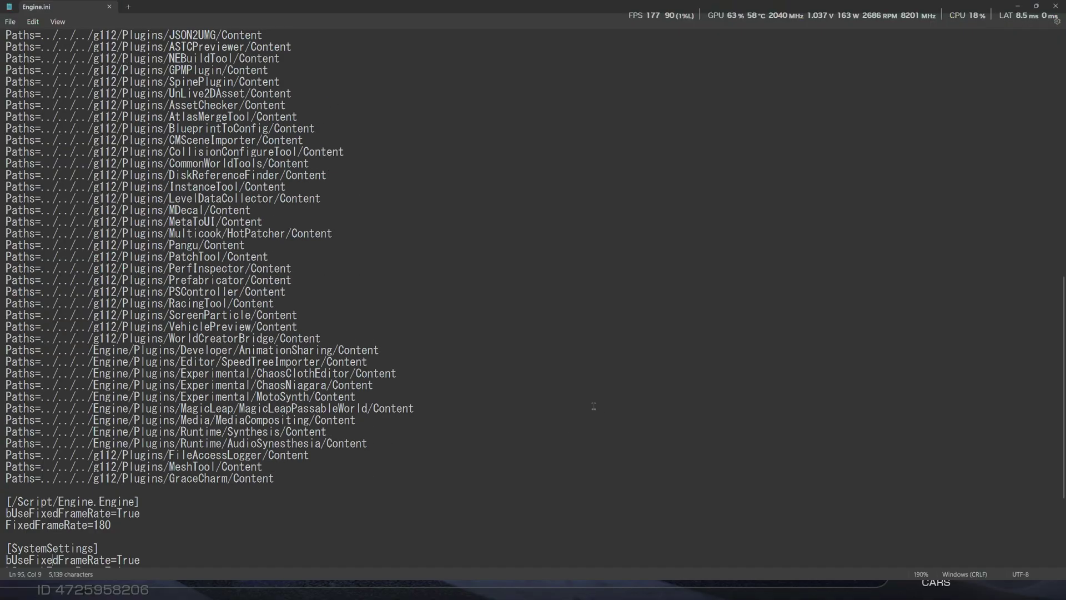
scroll(133, 378, down, 5)
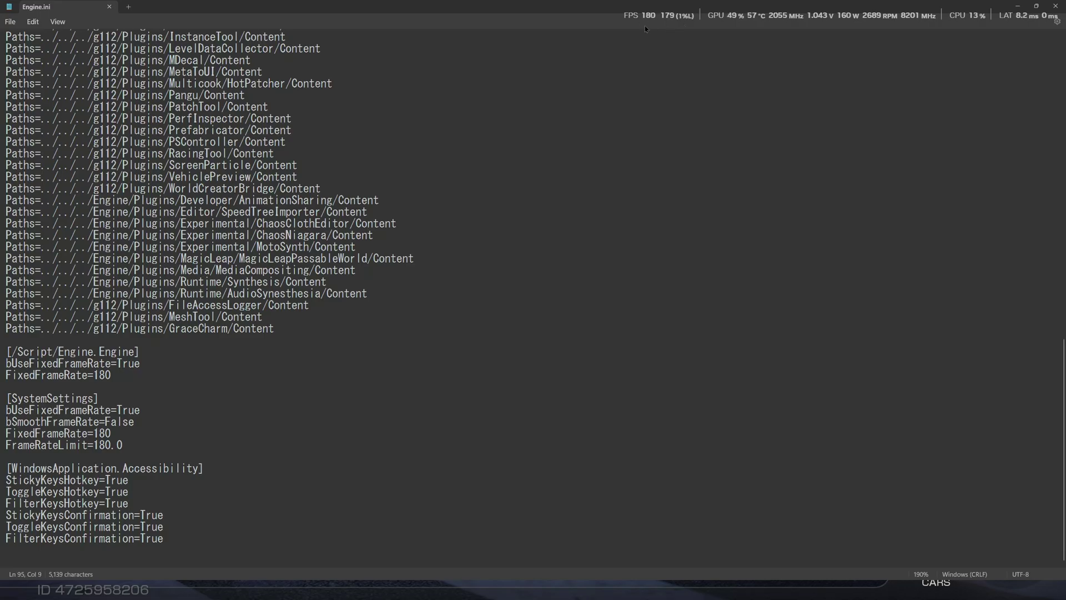
click(1010, 5)
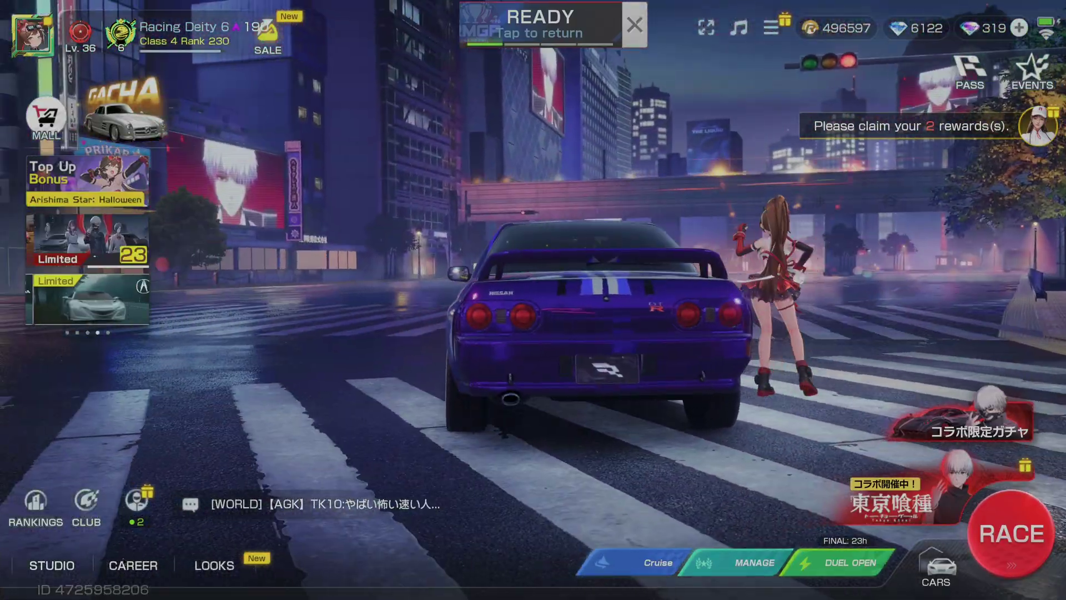
Step: Cancel the pending match and open the simulation ranked race for the Chicago Reverse track in the North America drills
click(636, 25)
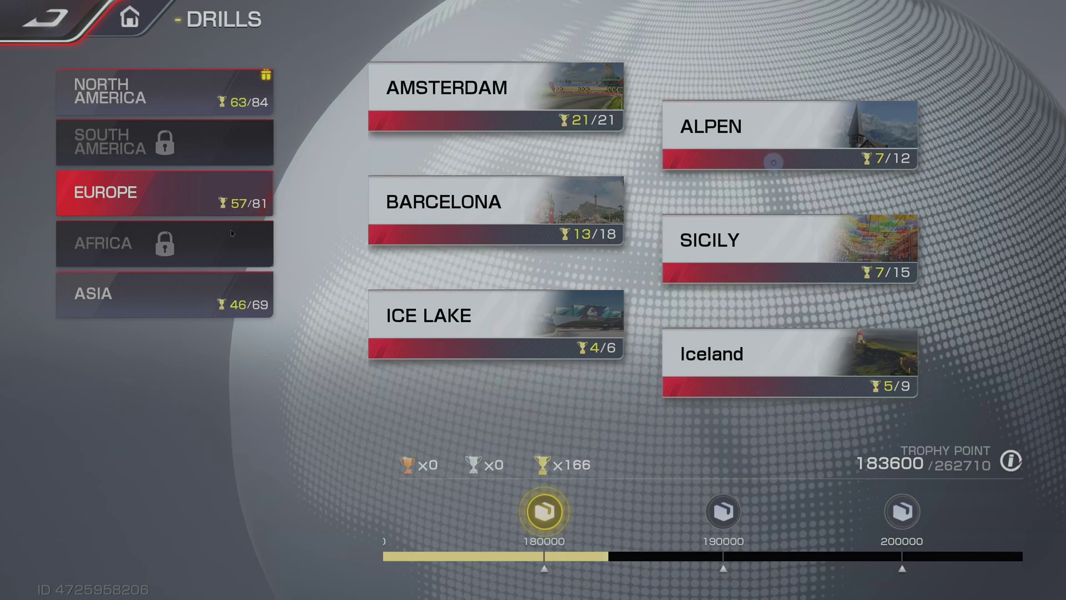
click(773, 162)
key(Escape)
click(198, 93)
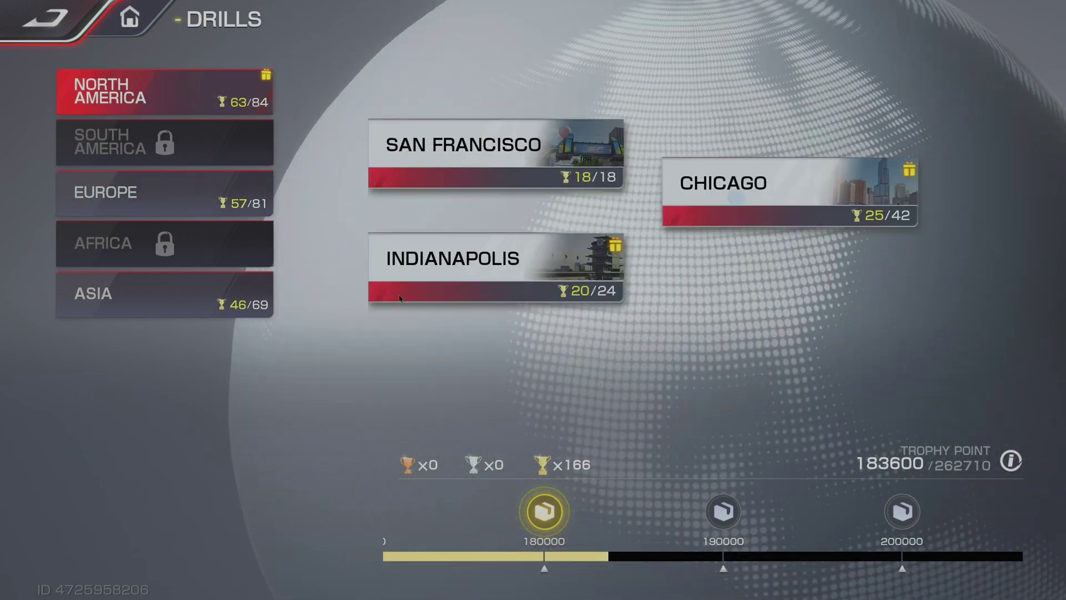
click(736, 197)
drag(970, 266, 720, 267)
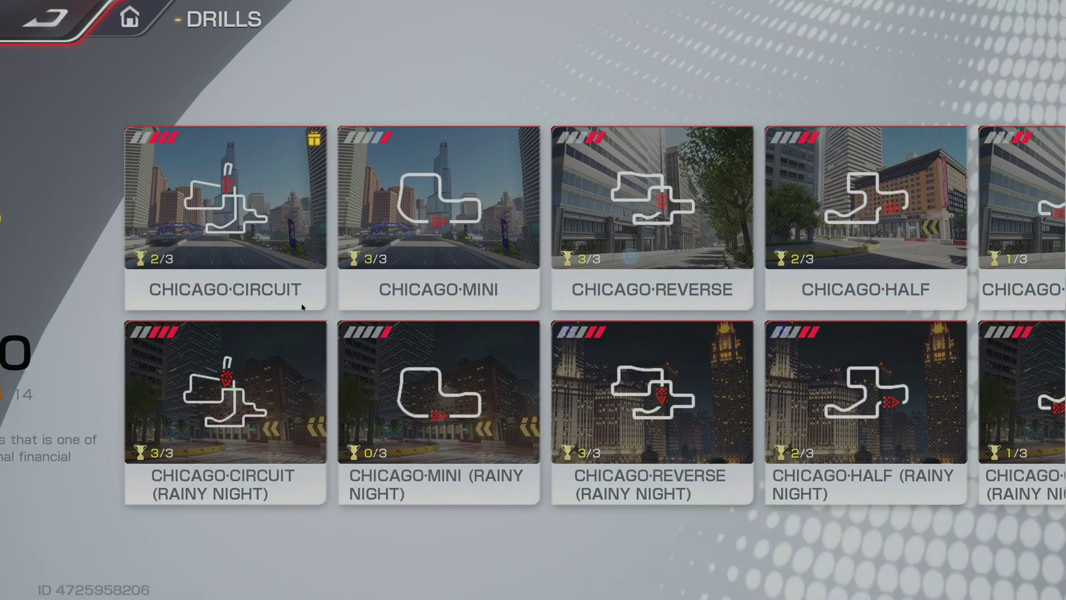
click(675, 289)
click(93, 164)
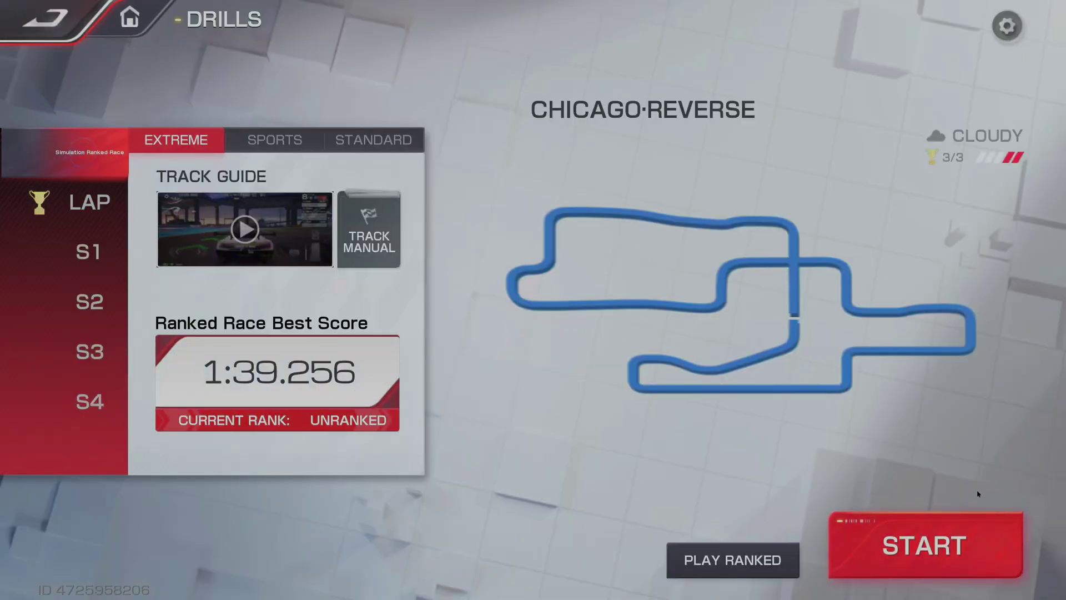
Step: Start a ranked play on Chicago Reverse with the Pagani Huayra BC
click(733, 560)
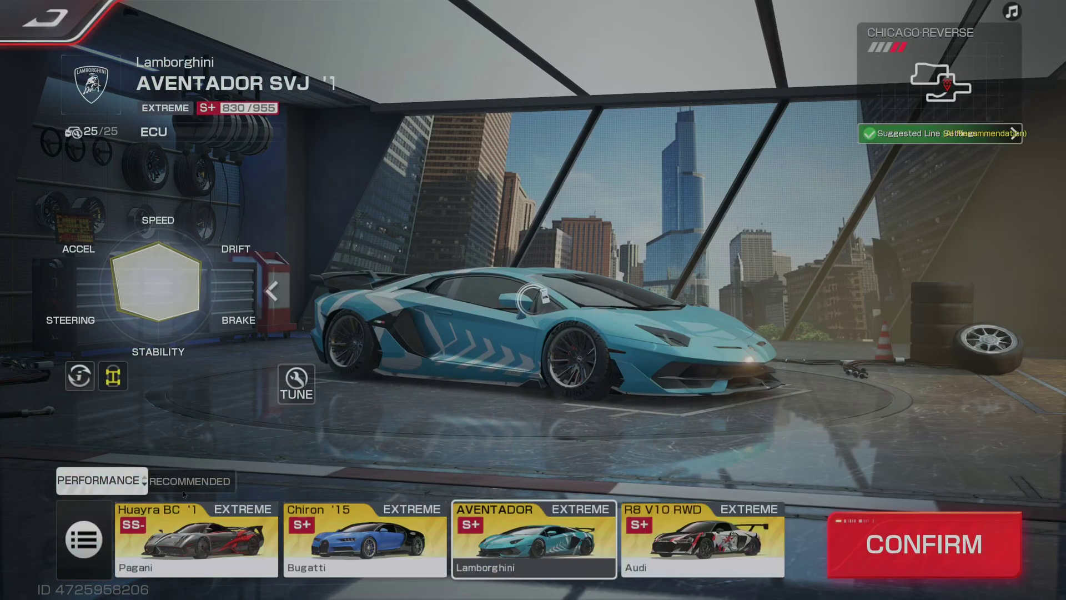
drag(805, 402, 644, 379)
click(913, 542)
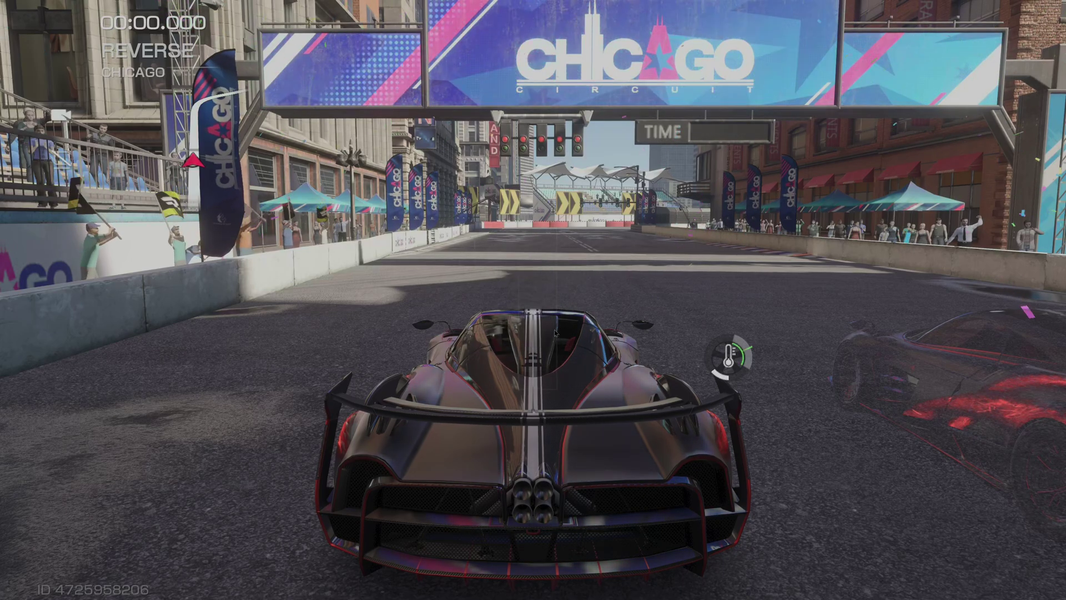
Step: Switch away from the race to Engine.ini, examine the fps overlay over the running race, and return to driving
key(w)
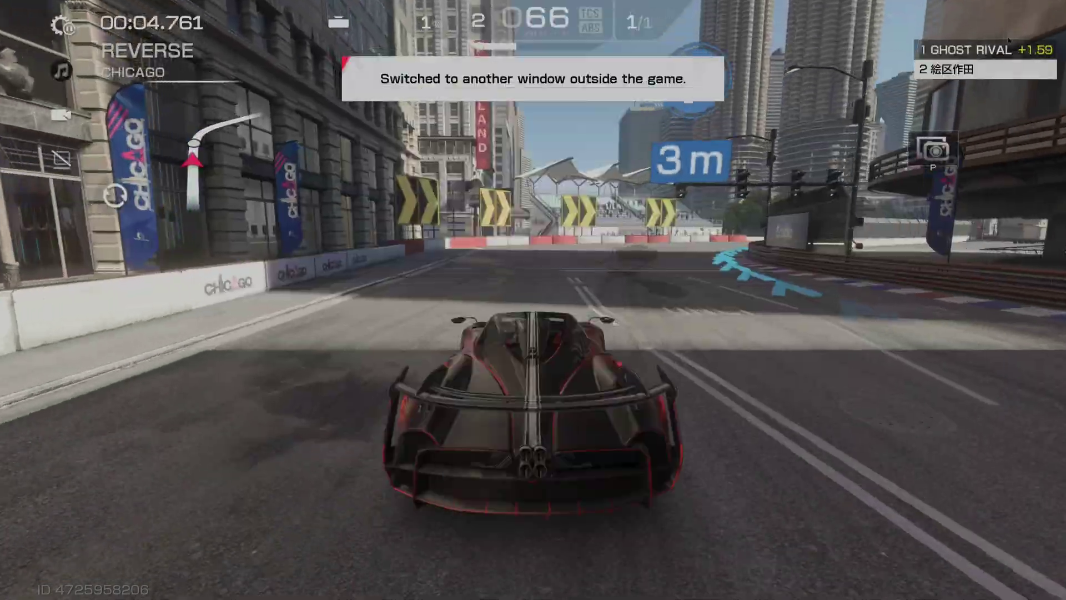
key(super)
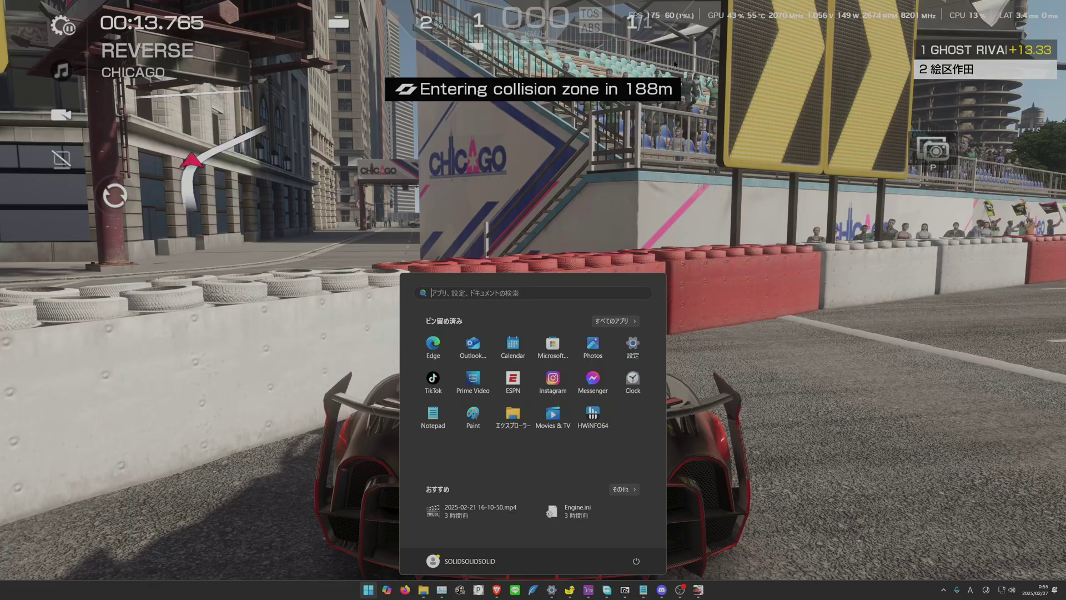
click(693, 166)
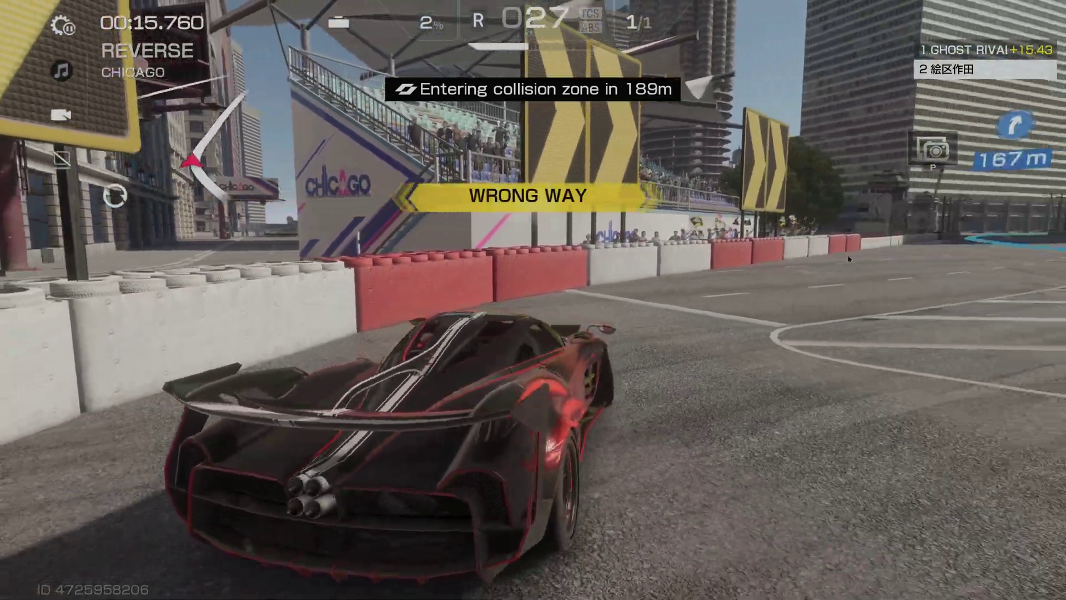
Step: Drive the car around the Chicago Reverse track, accelerating on the straights and braking and steering through the corners
key(w)
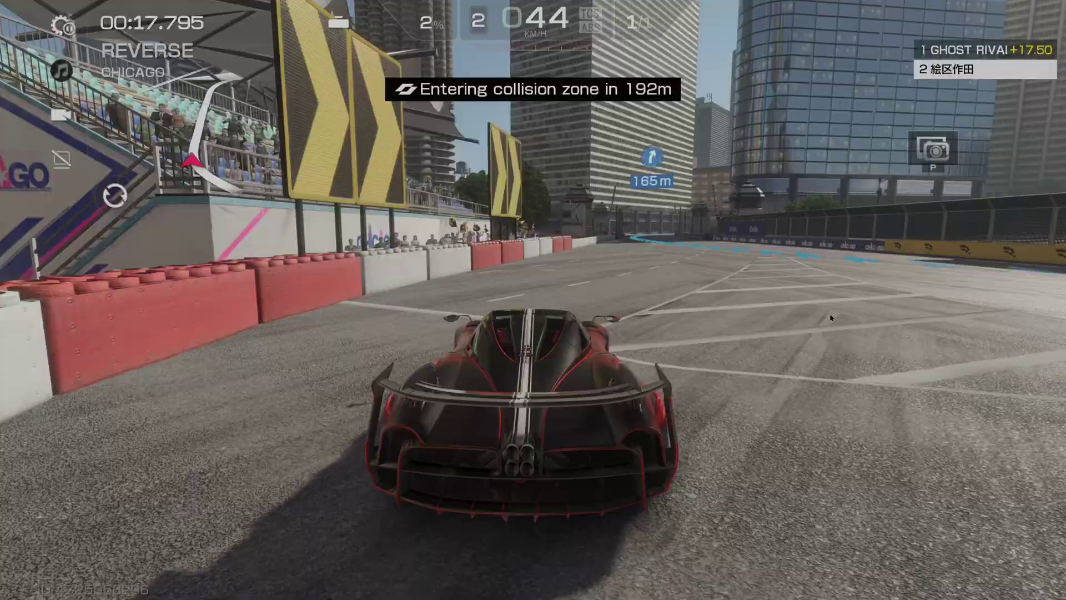
key(w)
key(d)
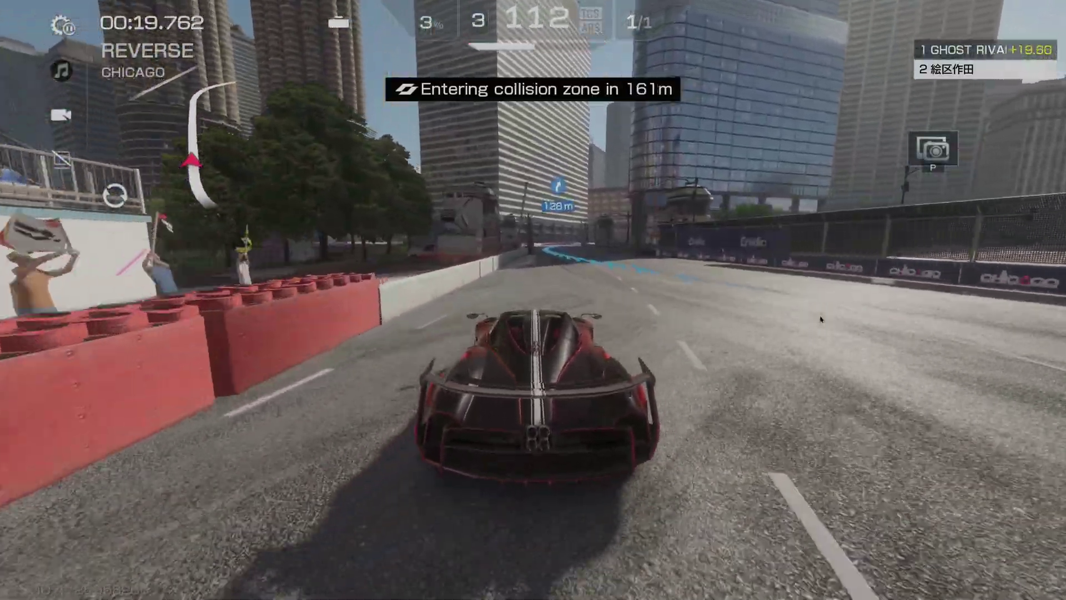
key(Up)
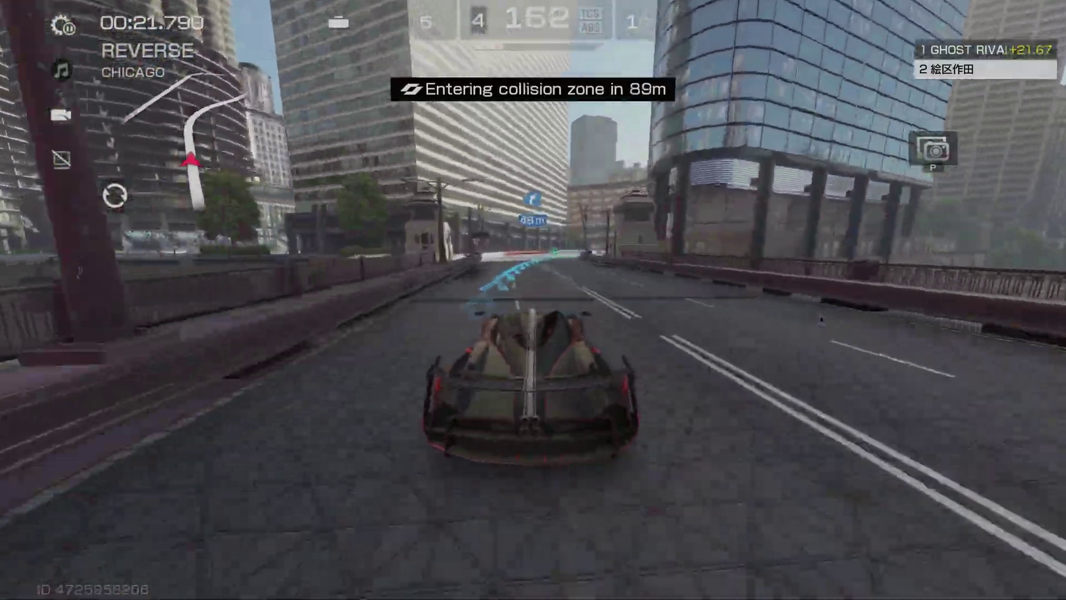
key(w)
key(d)
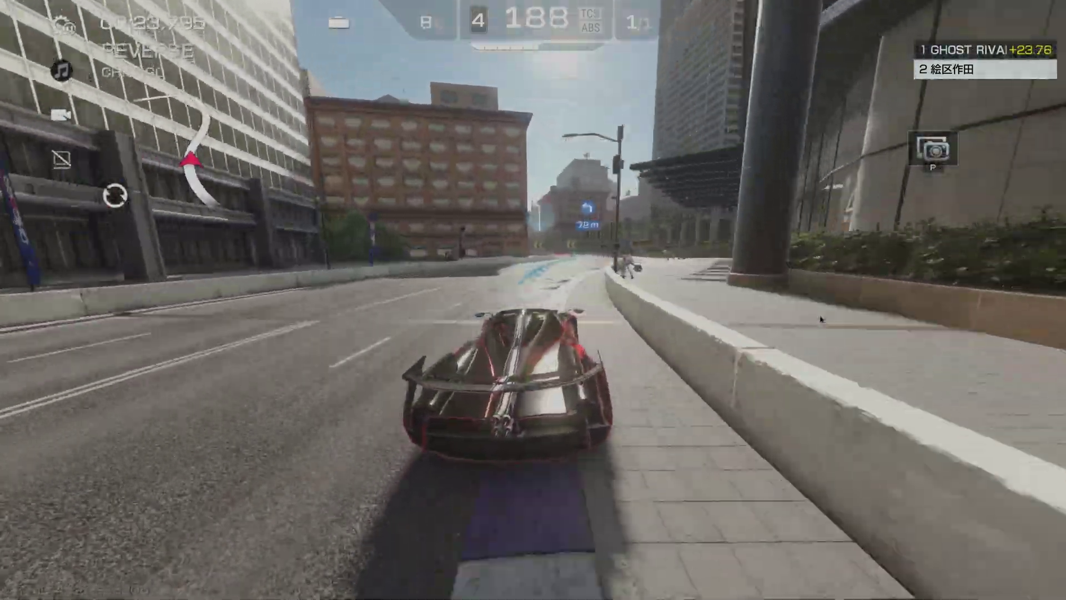
key(s)
key(a)
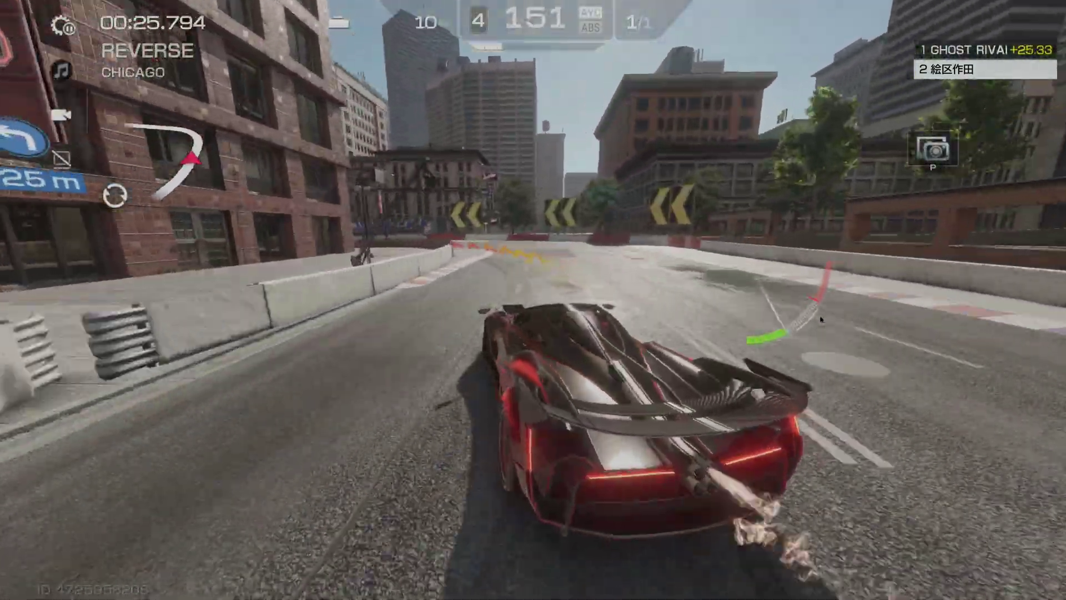
key(a)
key(w)
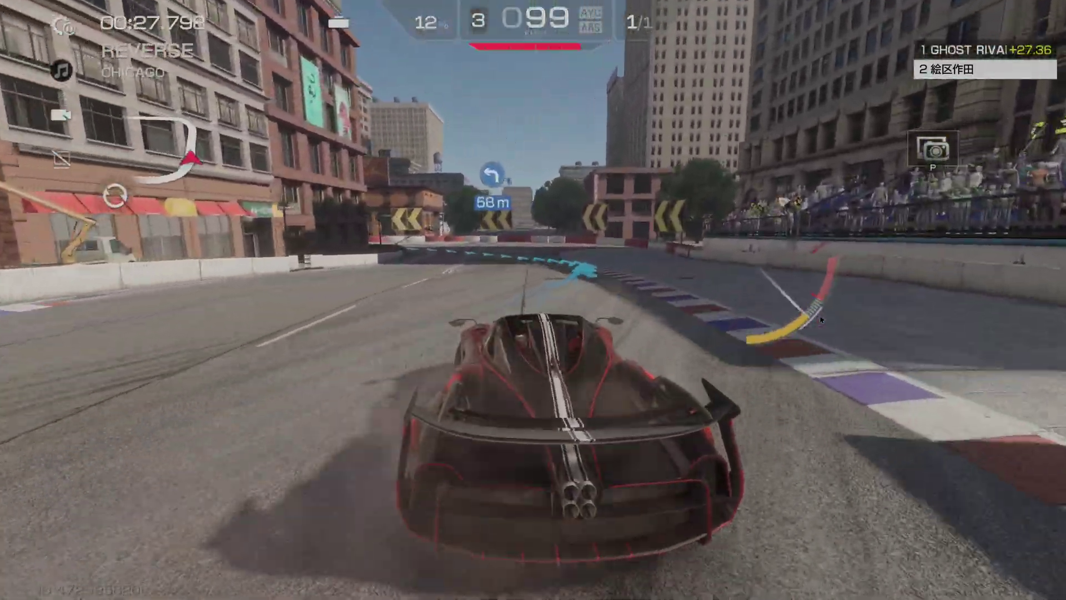
key(Up)
key(Left)
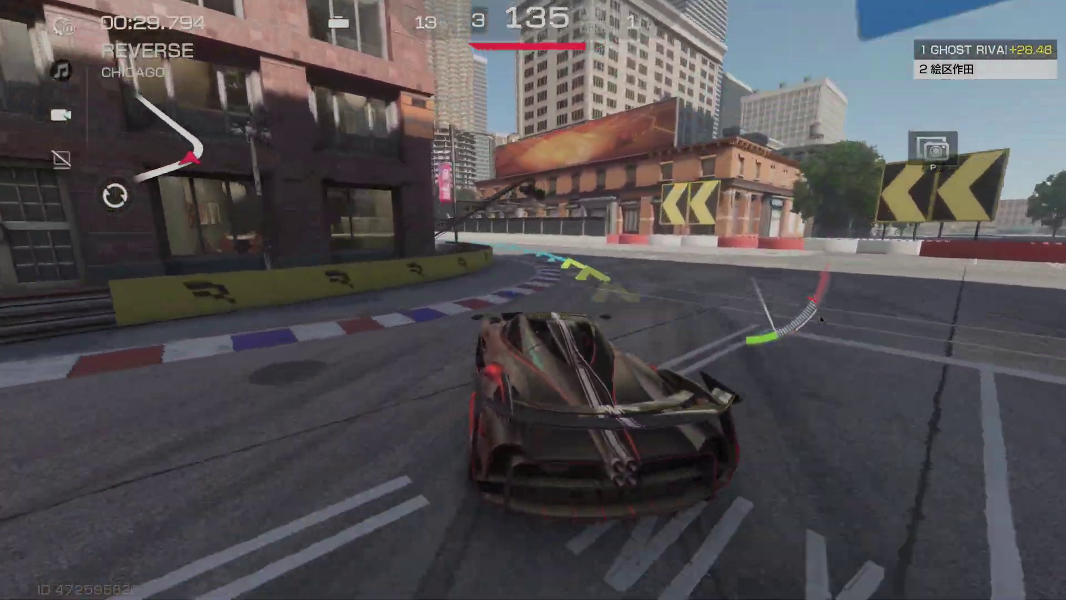
key(Up)
key(Left)
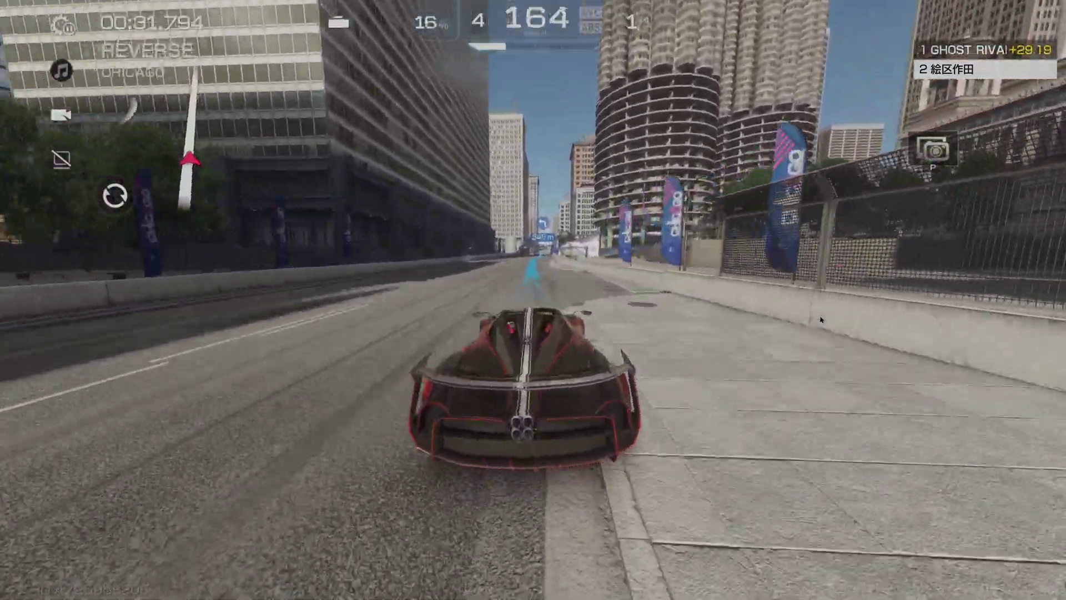
key(Up)
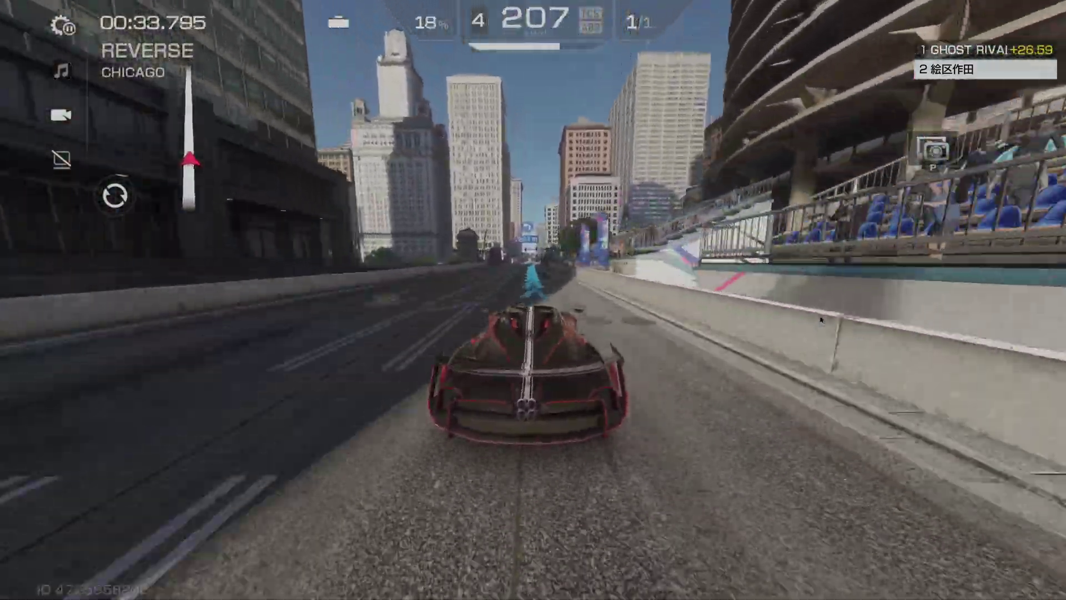
key(Up)
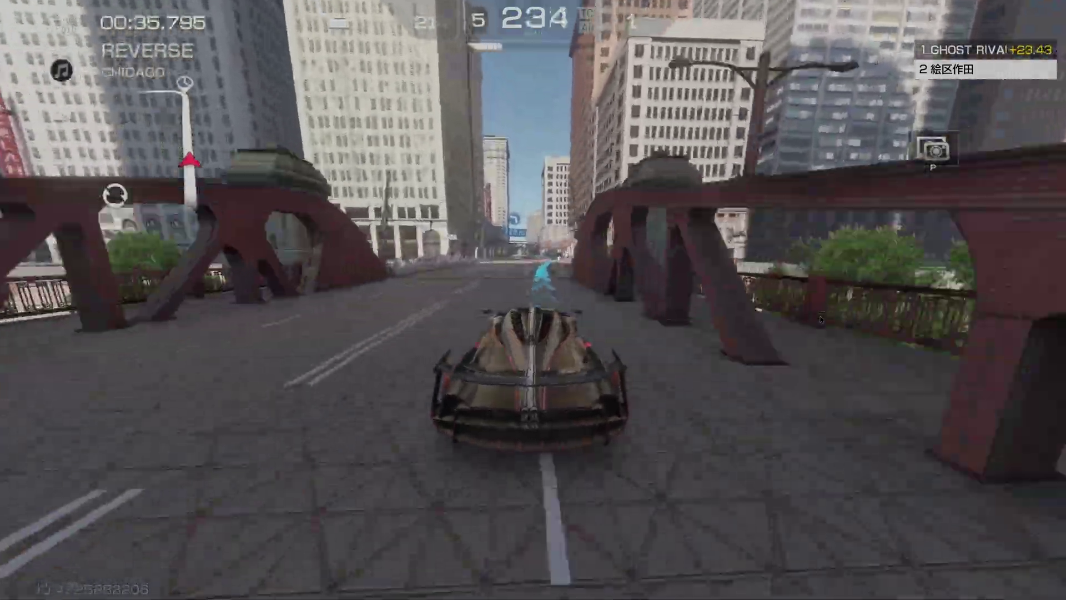
key(Up)
key(Down)
key(Left)
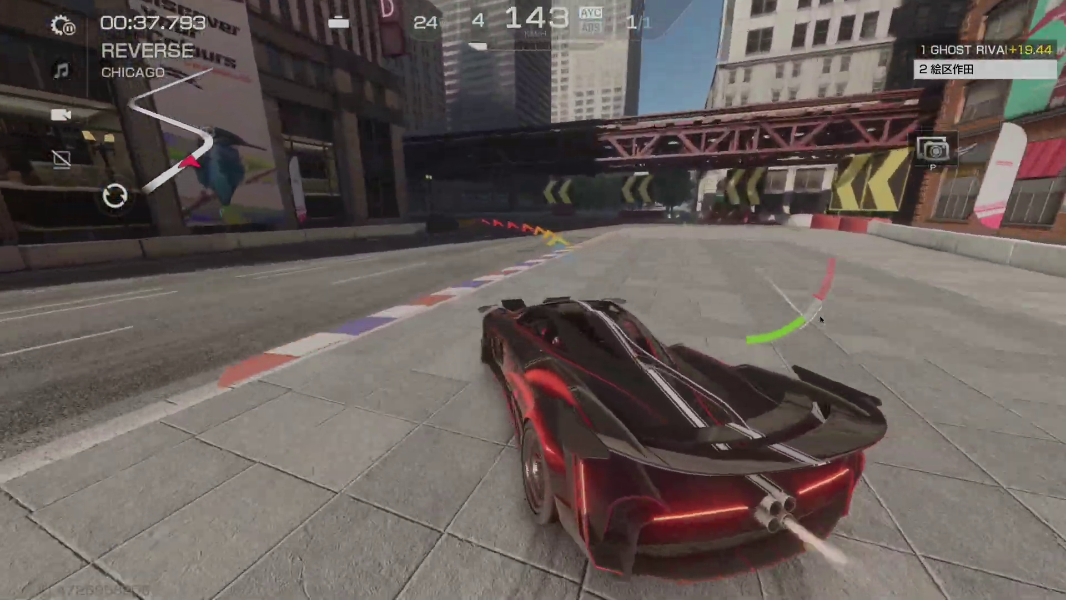
key(Left)
key(Up)
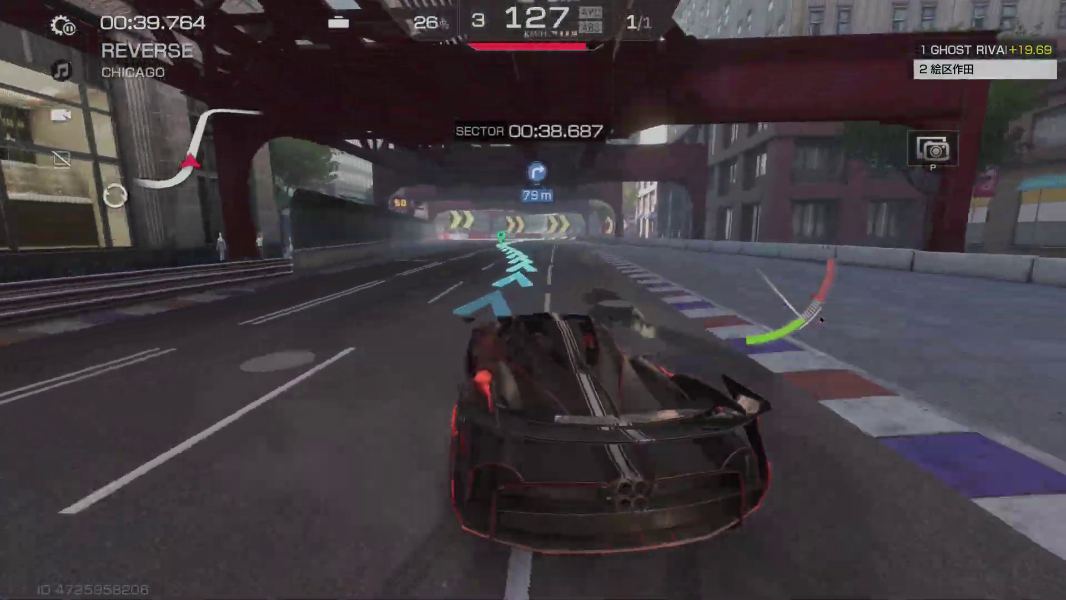
key(Up)
key(Down)
key(Right)
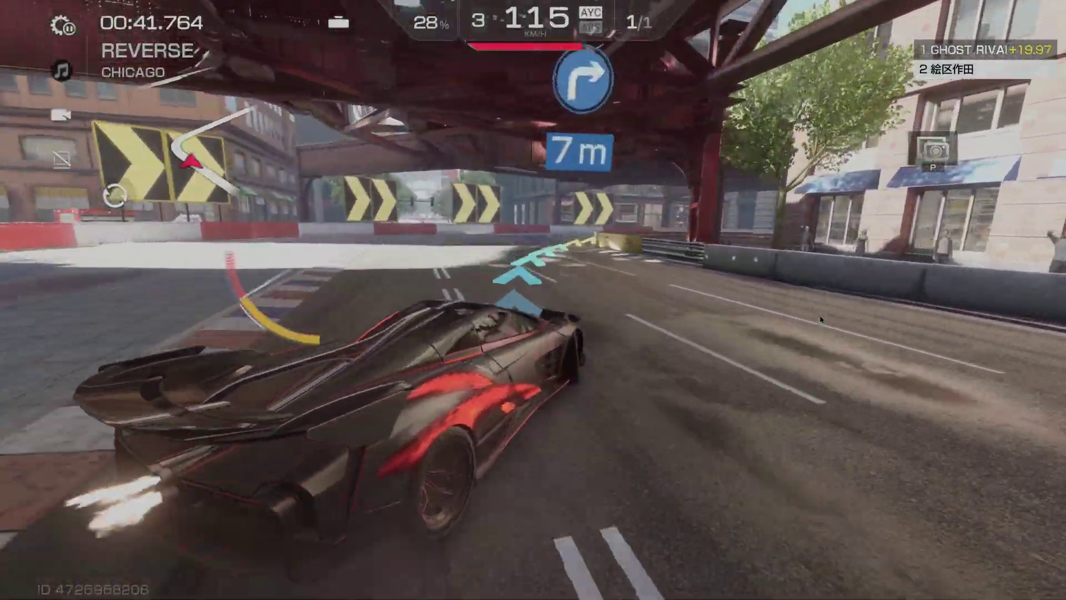
key(Right)
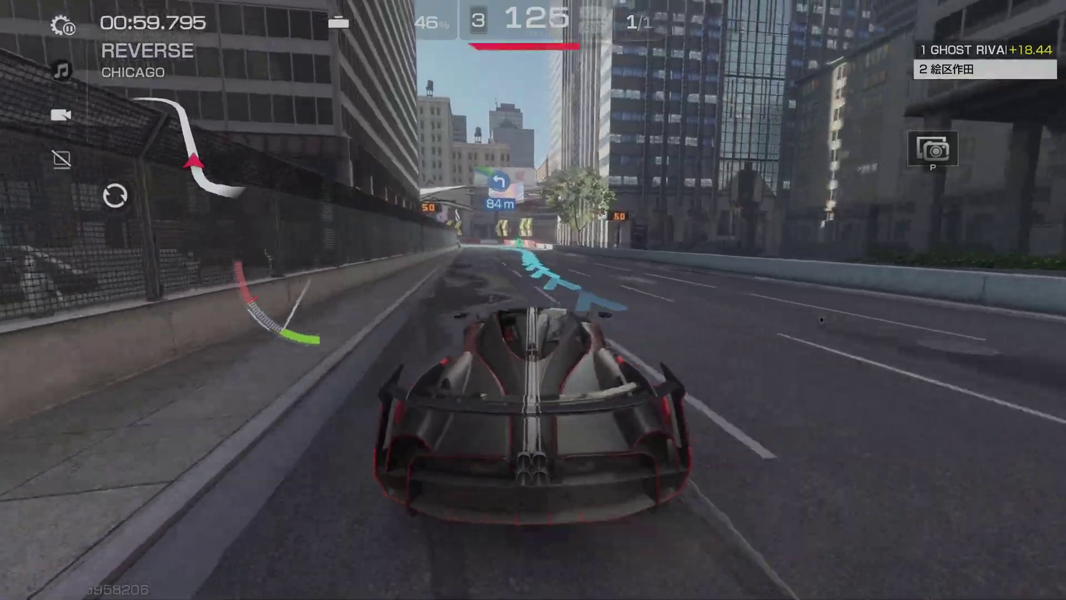
key(a)
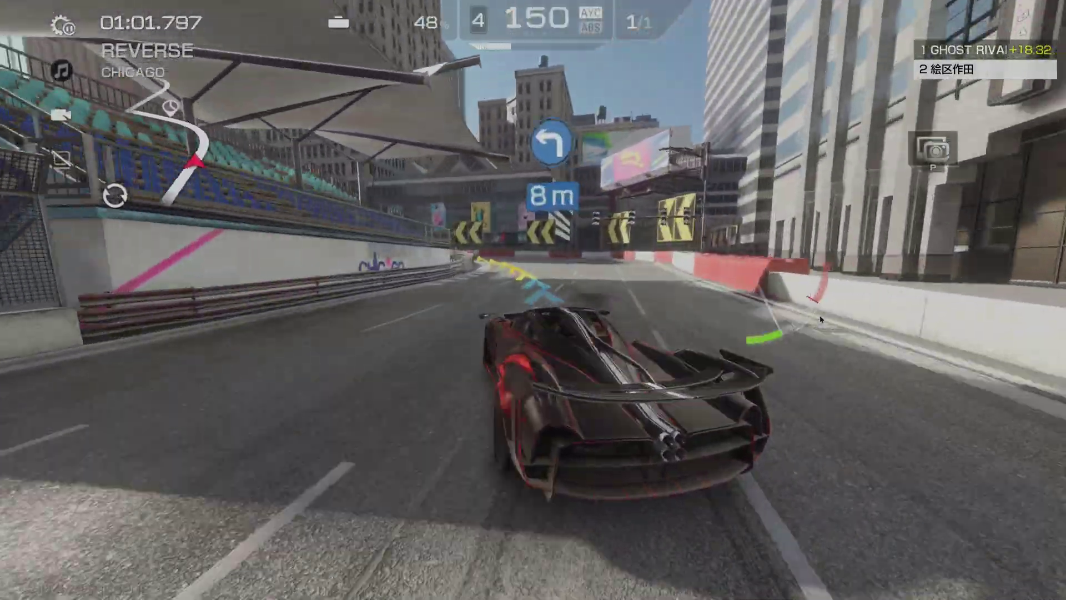
key(w)
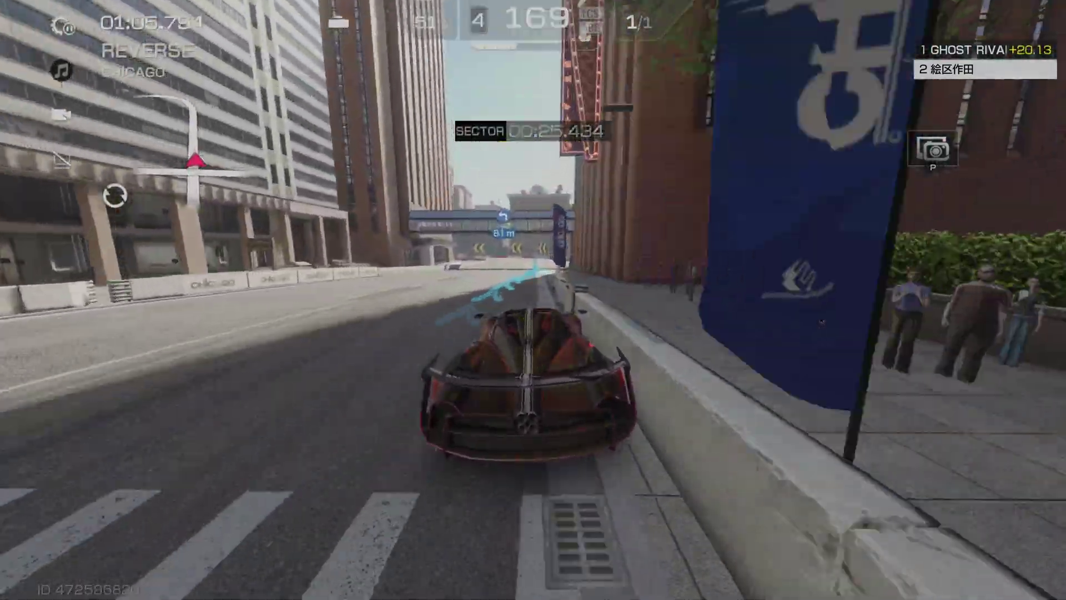
key(s)
key(a)
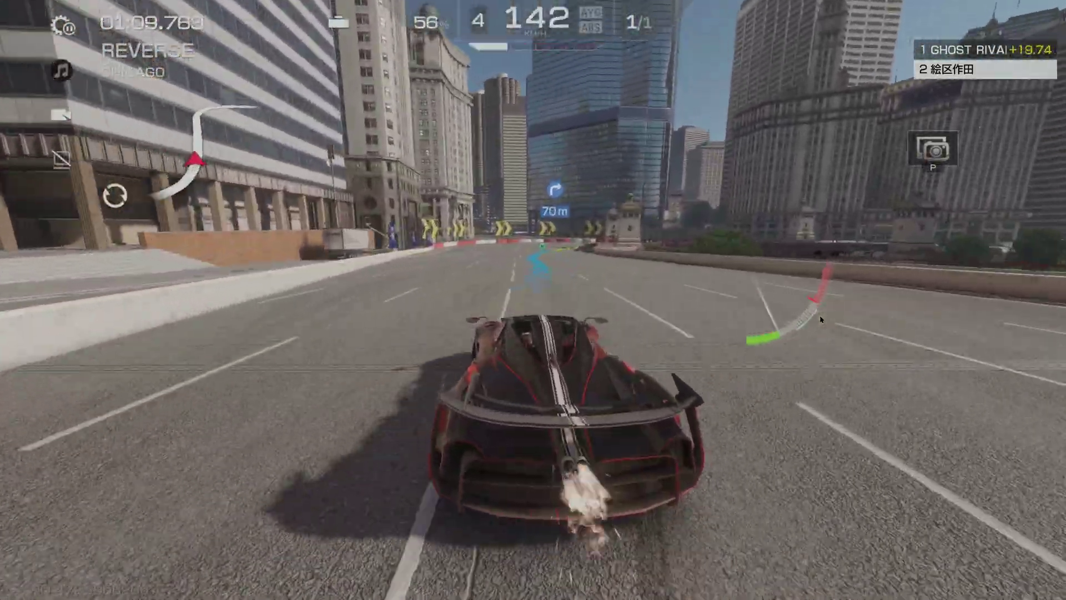
key(d)
key(d)
key(s)
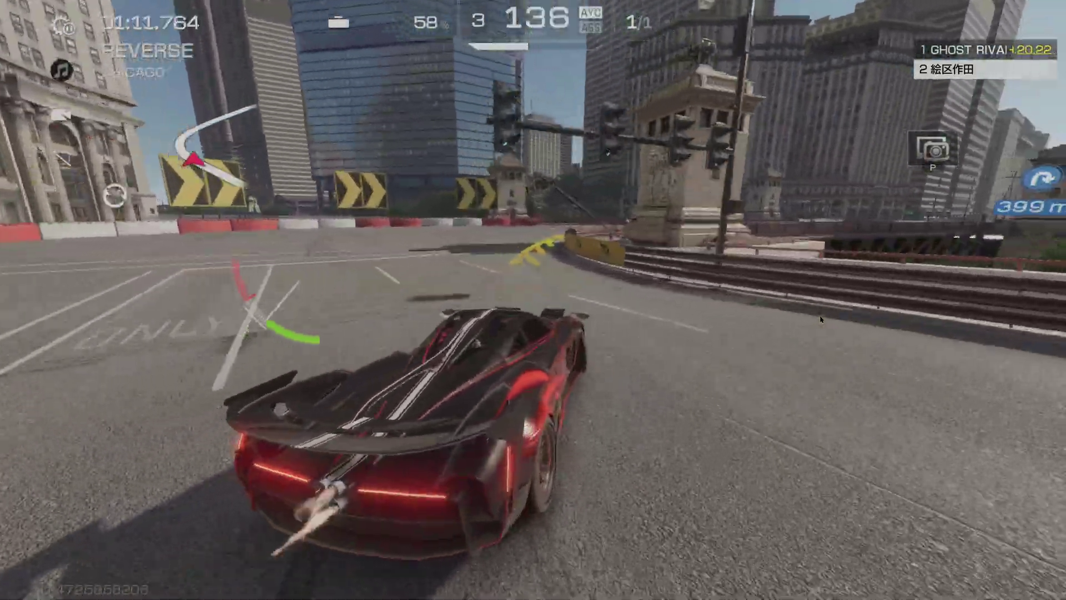
key(w)
key(a)
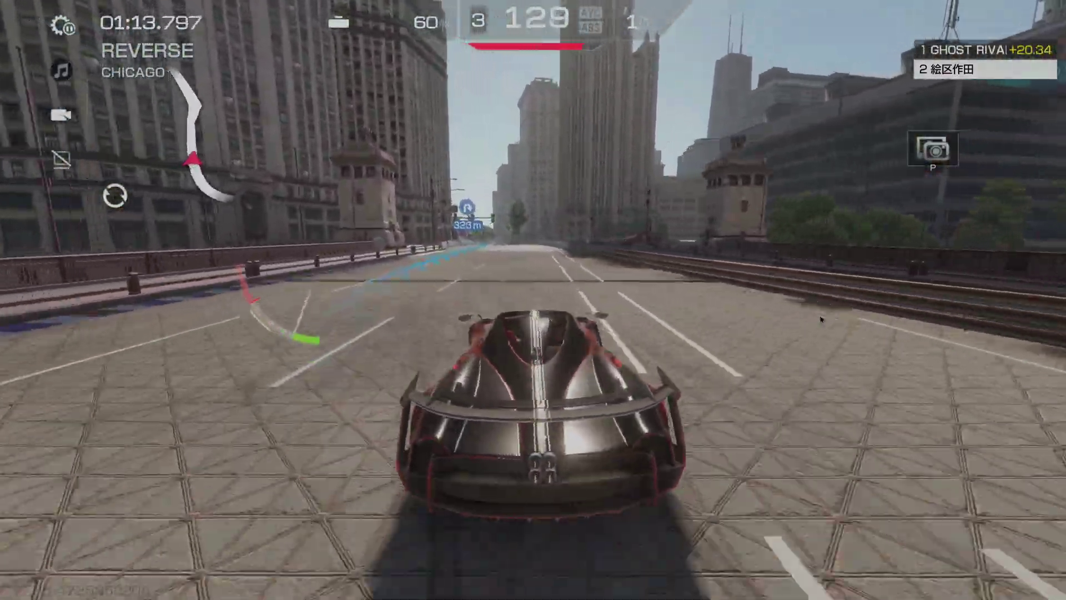
Step: Pause the race and compare the FPS Mode in the display settings with the frame rate in the performance overlay
key(Escape)
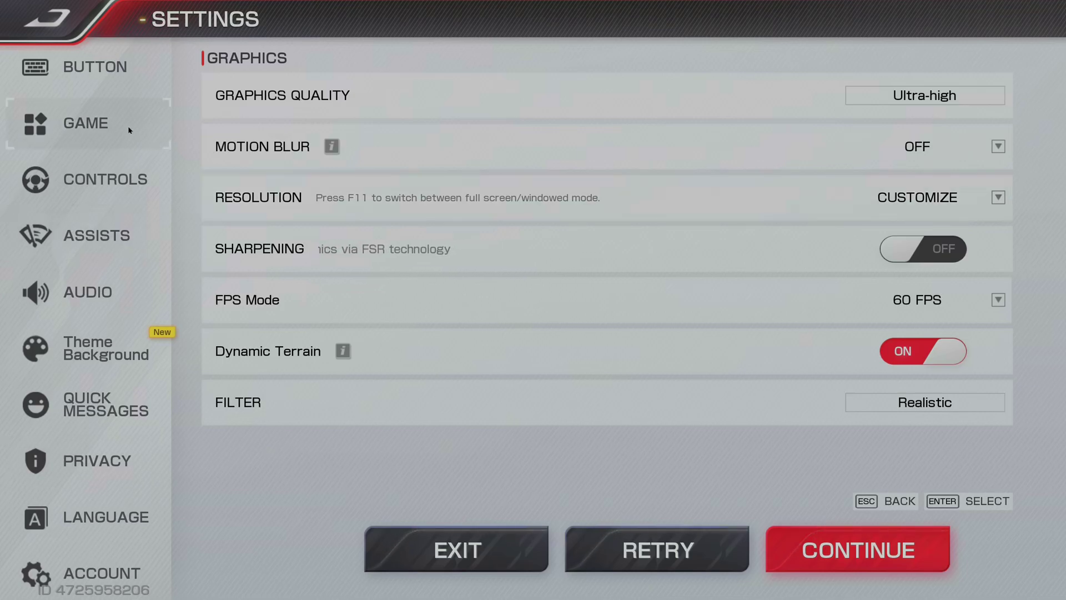
key(Escape)
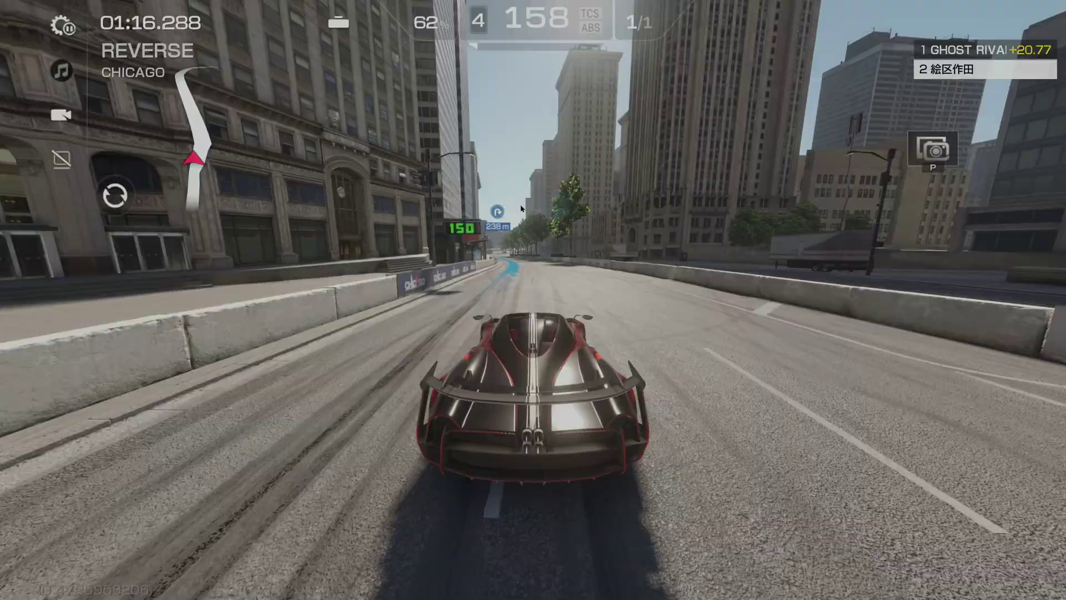
key(Escape)
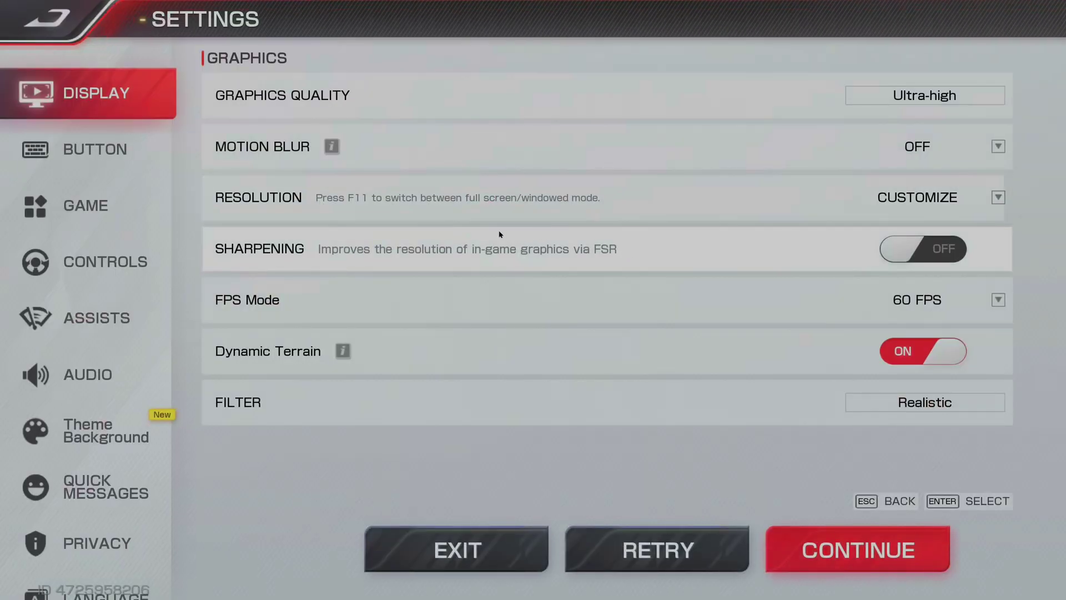
key(super)
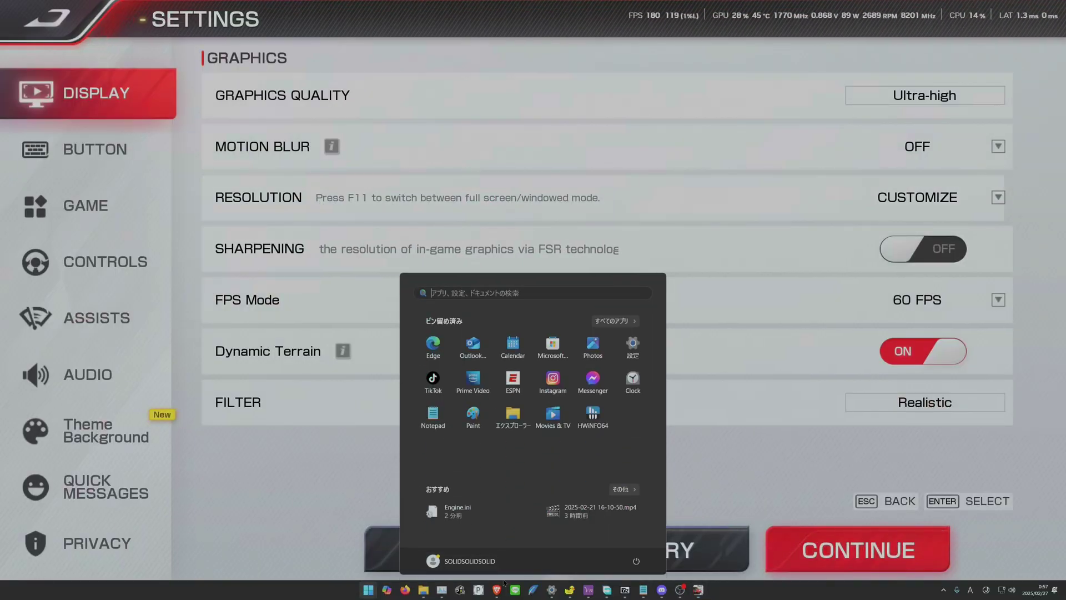
Step: Switch to the Reddit post in Brave and highlight its frame rate lines from [/Script/Engine.Engine] to FrameRateLimit=144.0
mouse_move(497, 588)
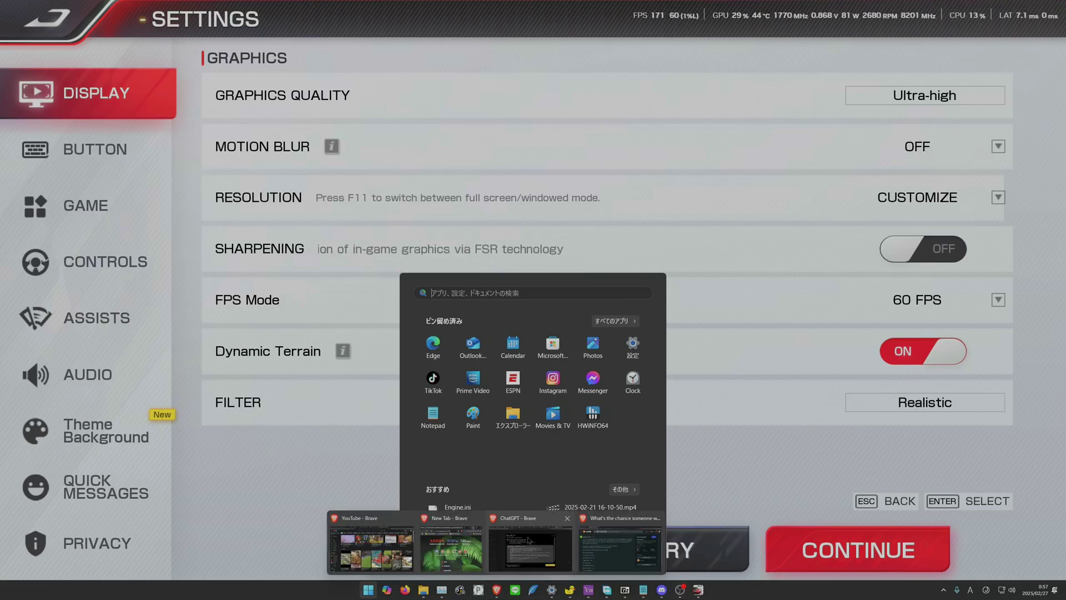
click(620, 548)
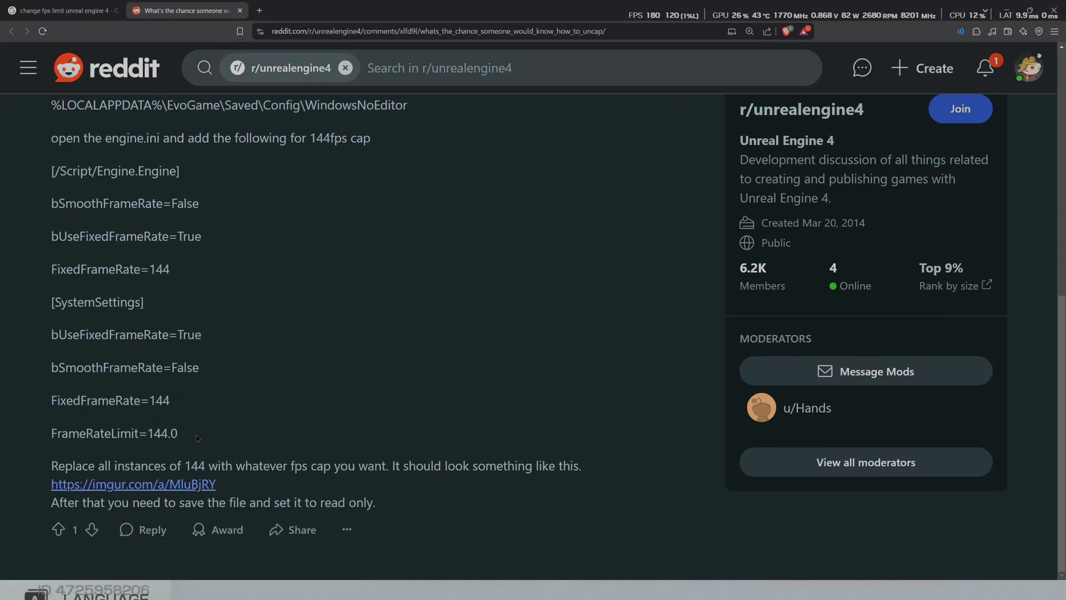
drag(196, 439, 62, 175)
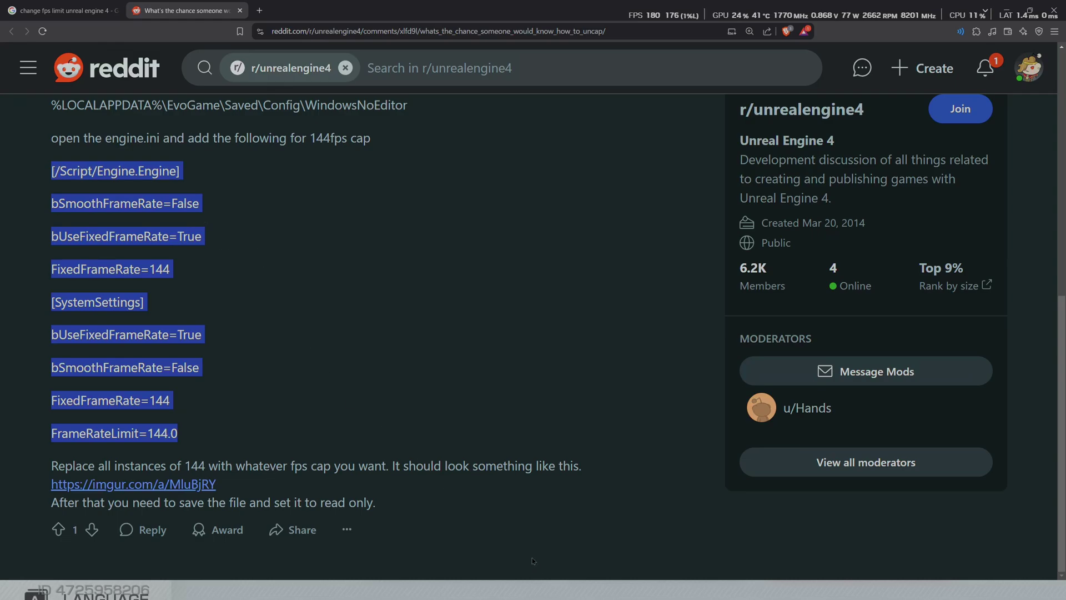
Step: Switch to File Explorer, go through the game's g112, Saved, Config and WindowsNoEditor folders, and open Engine.ini
key(super)
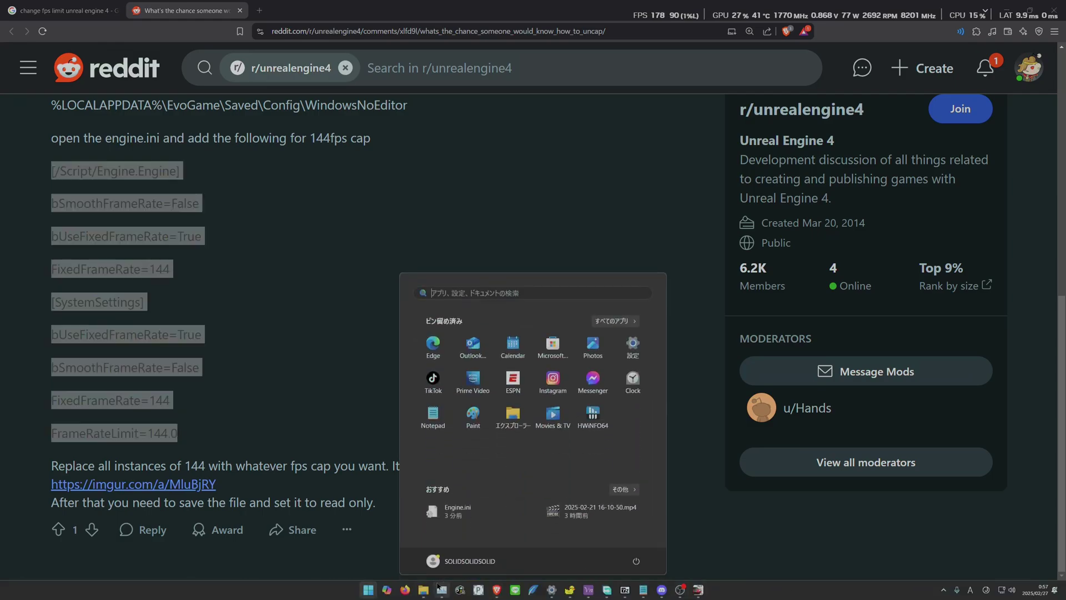
click(423, 589)
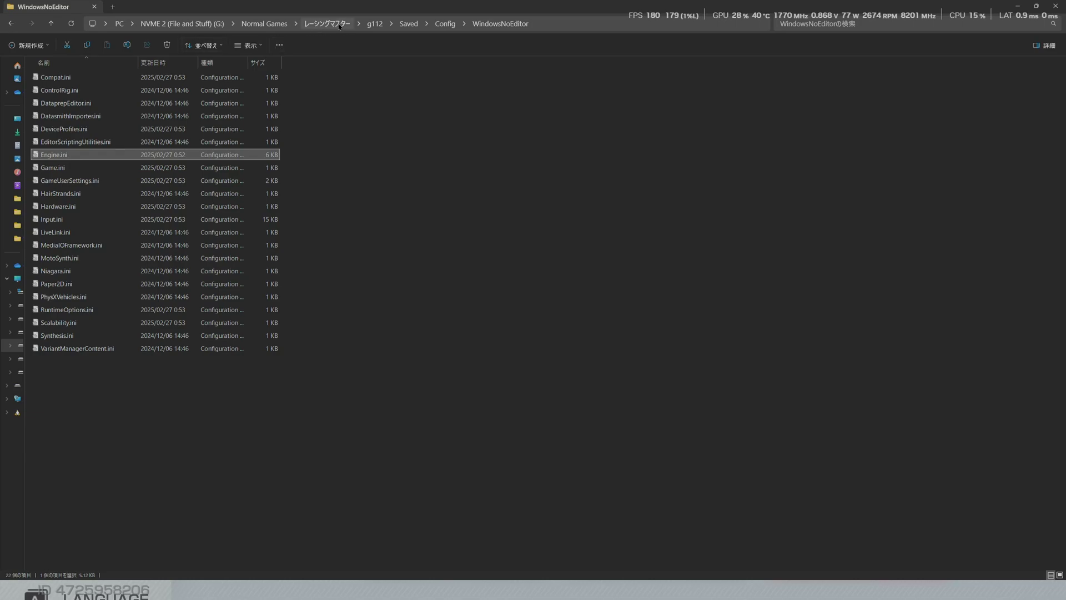
click(264, 24)
double_click(71, 196)
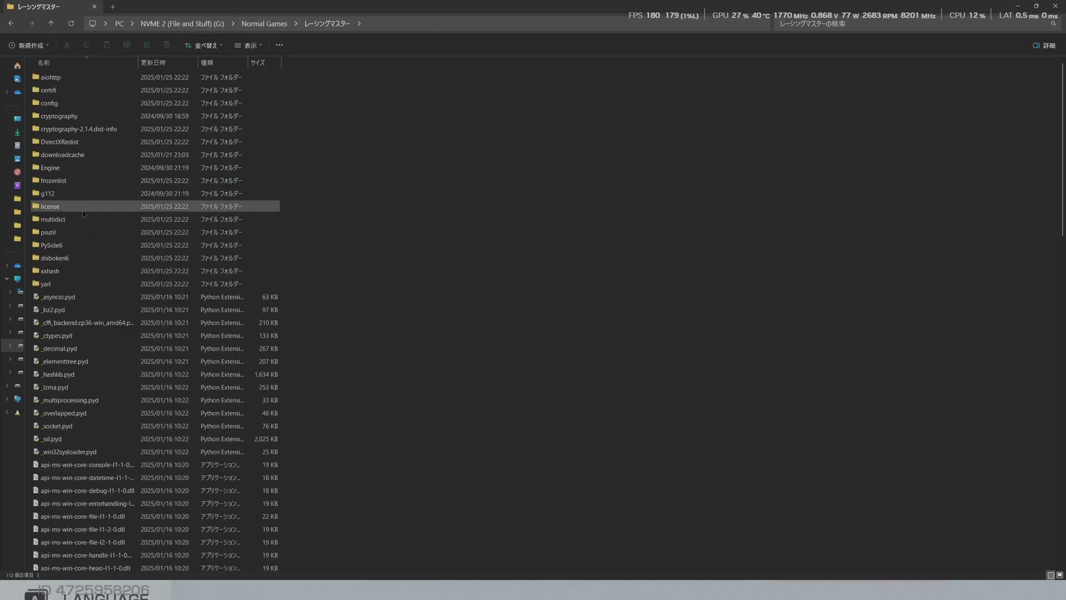
double_click(59, 196)
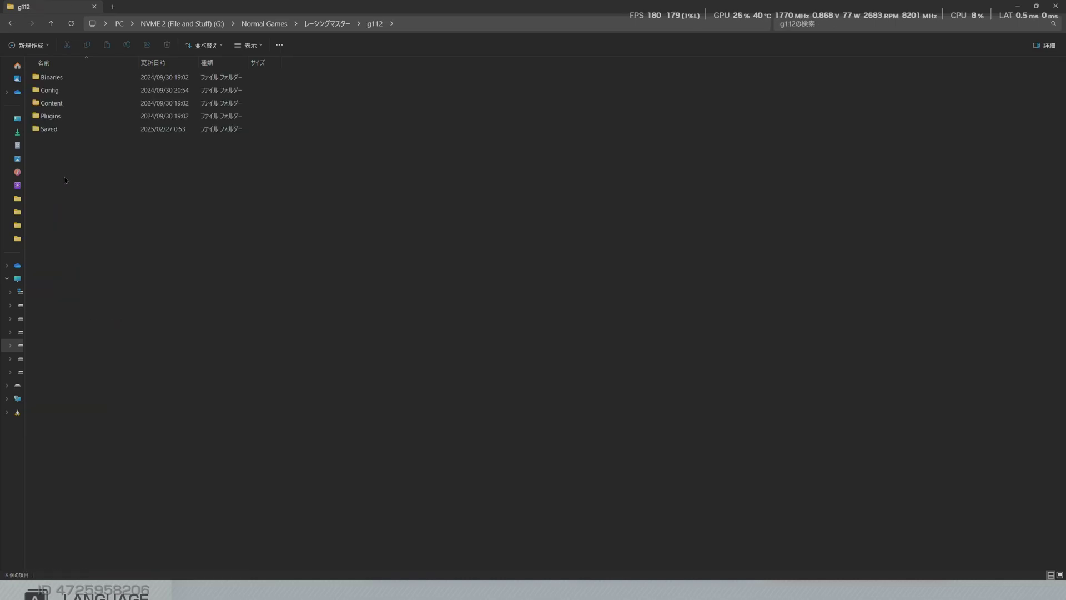
double_click(60, 128)
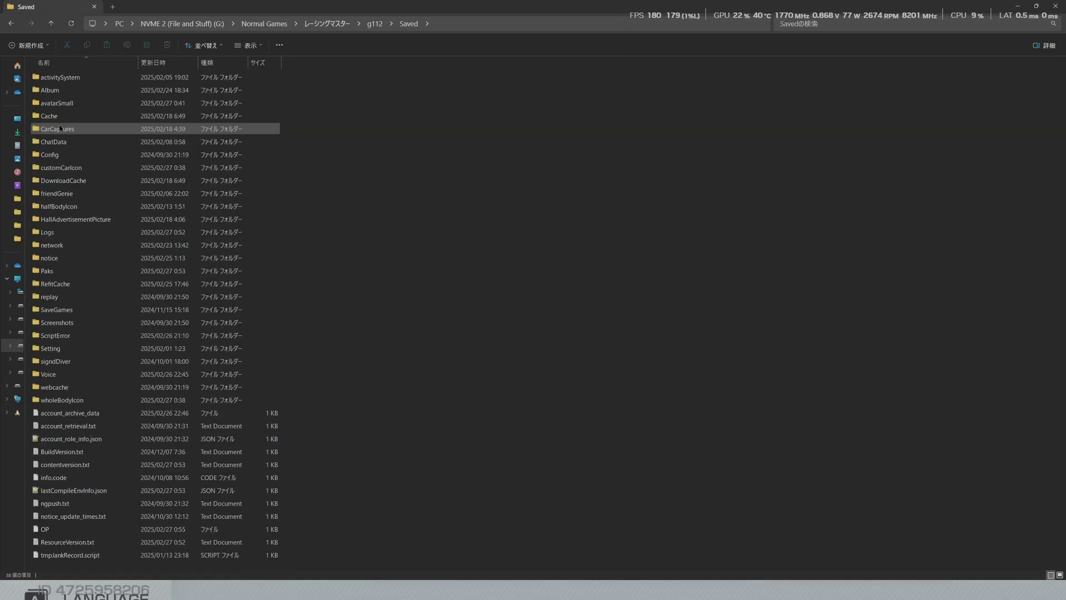
double_click(55, 154)
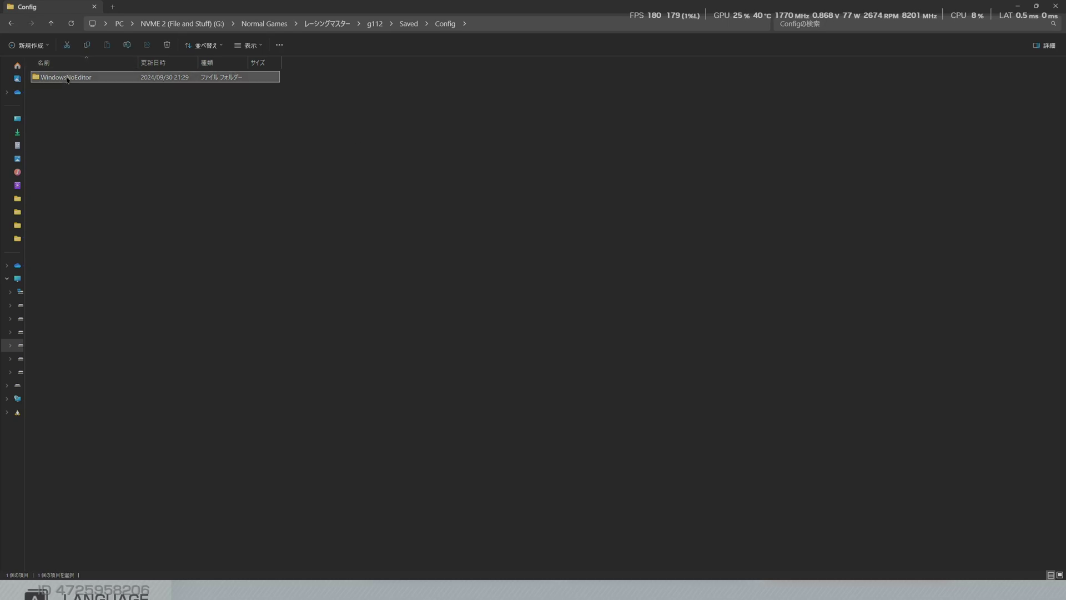
double_click(62, 77)
click(58, 158)
double_click(59, 157)
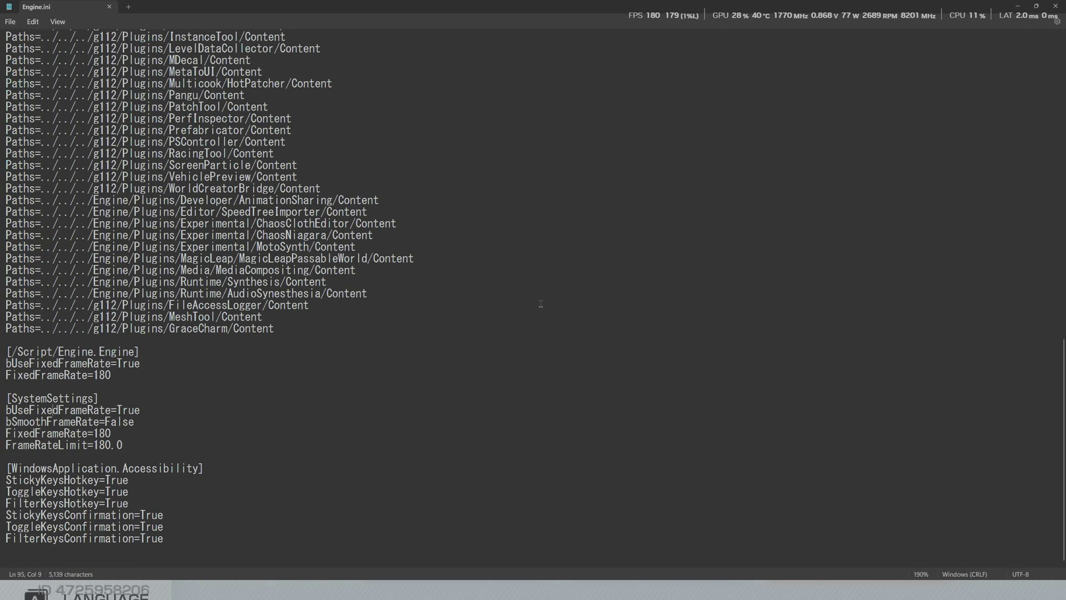
Step: Highlight the block from [/Script/Engine.Engine] to the end of Engine.ini for review
drag(111, 552, 4, 340)
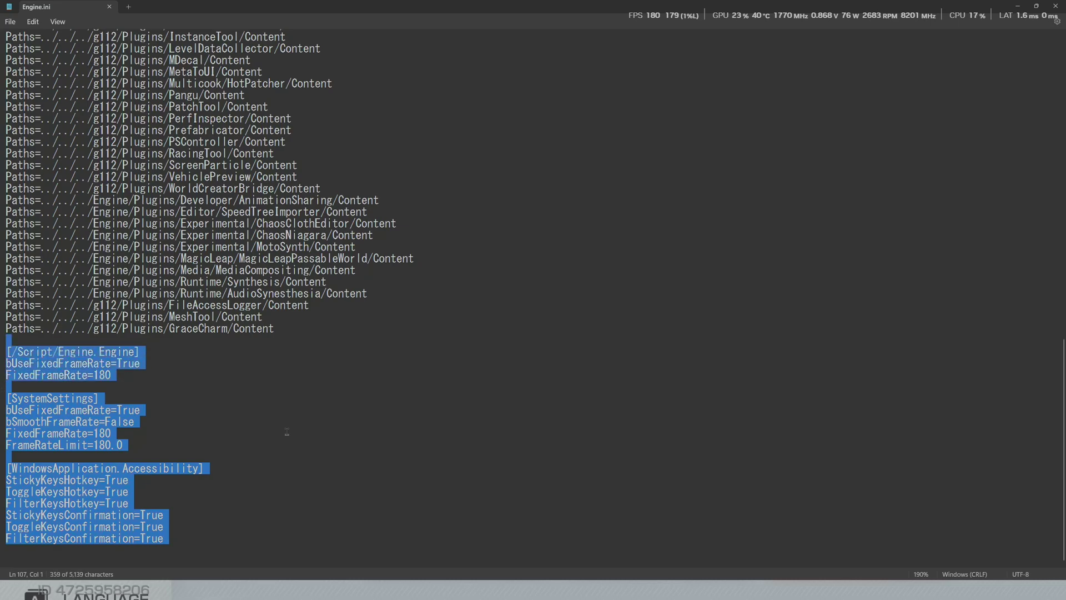
double_click(286, 432)
drag(205, 550, 6, 356)
click(319, 374)
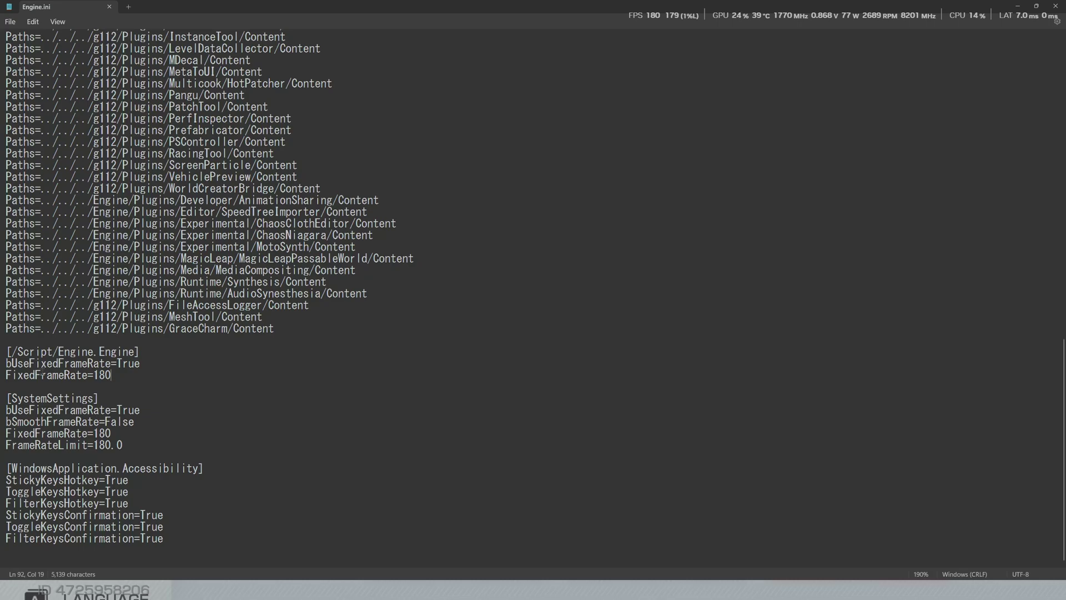
Step: Examine the FixedFrameRate line under [/Script/Engine.Engine] and the FixedFrameRate and FrameRateLimit lines under [SystemSettings]
key(Left)
key(Left)
key(Left)
key(Left)
drag(5, 375, 88, 375)
click(88, 375)
drag(123, 444, 25, 437)
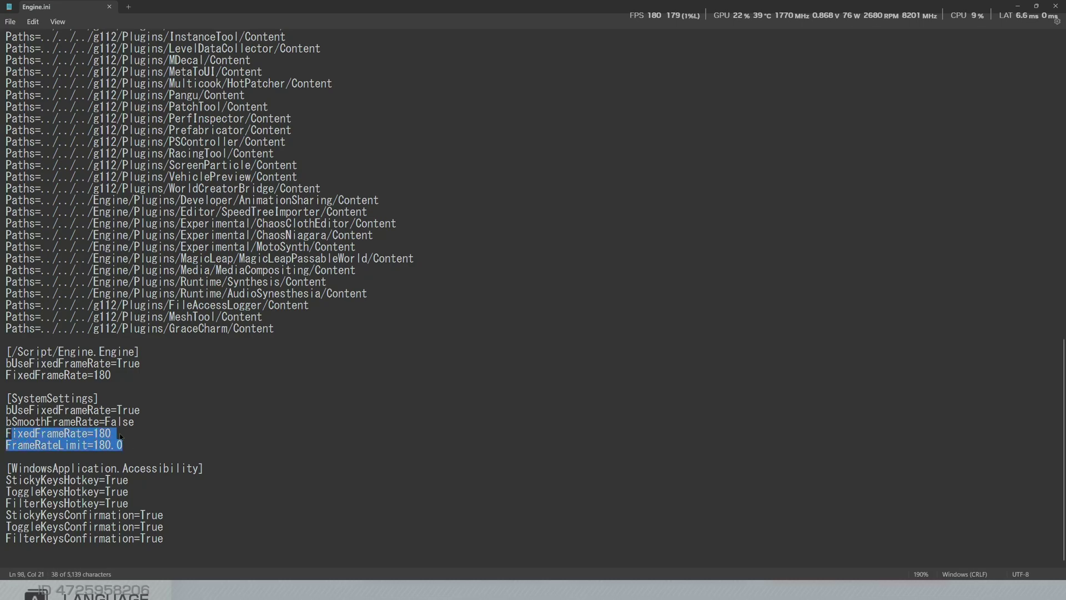
scroll(122, 422, up, 2)
scroll(122, 410, down, 2)
click(122, 395)
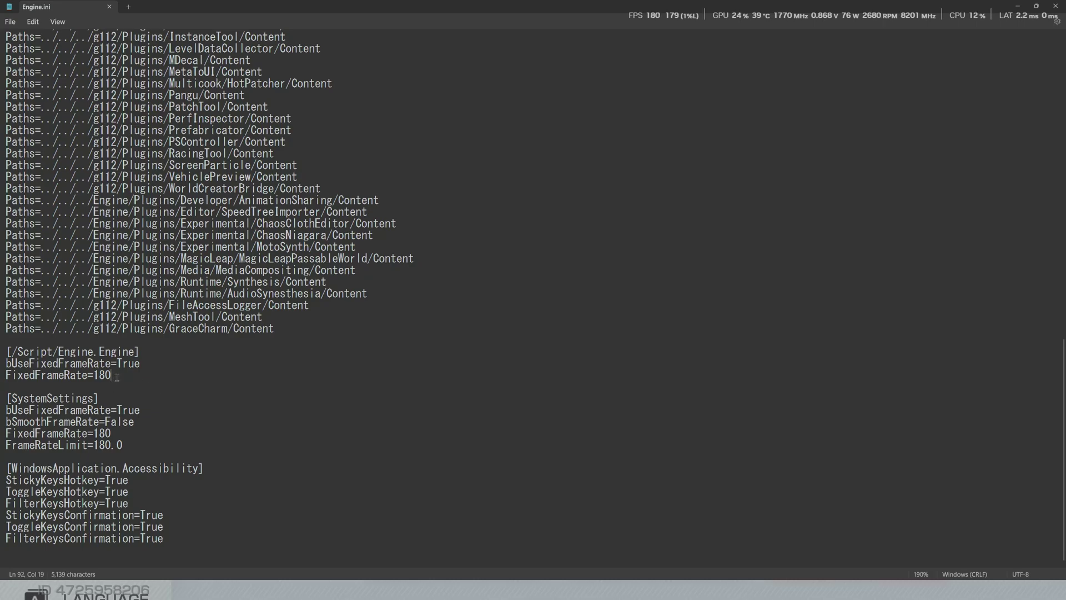
Step: Highlight the numeric fps values of both FixedFrameRate entries and FrameRateLimit that have to match the wanted cap
drag(110, 375, 99, 374)
double_click(182, 391)
drag(133, 450, 100, 445)
click(161, 386)
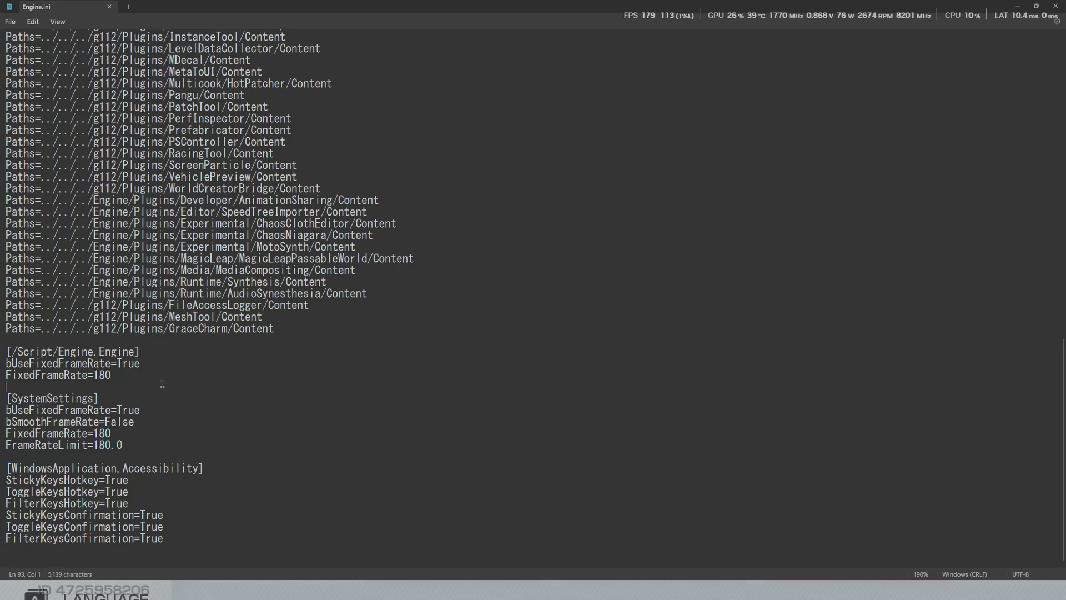
drag(102, 379, 100, 377)
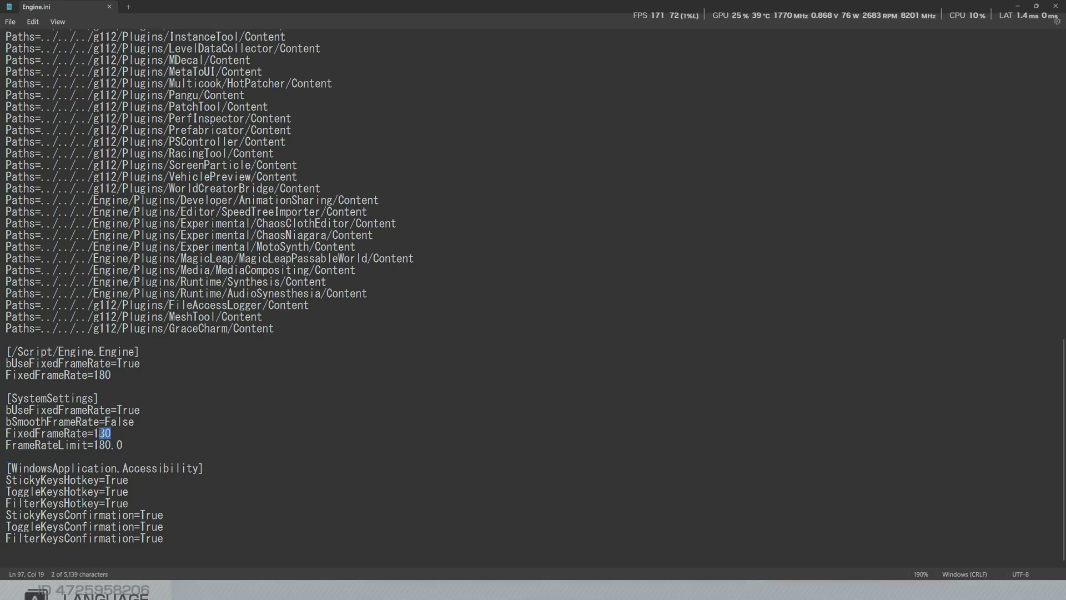
drag(122, 445, 100, 447)
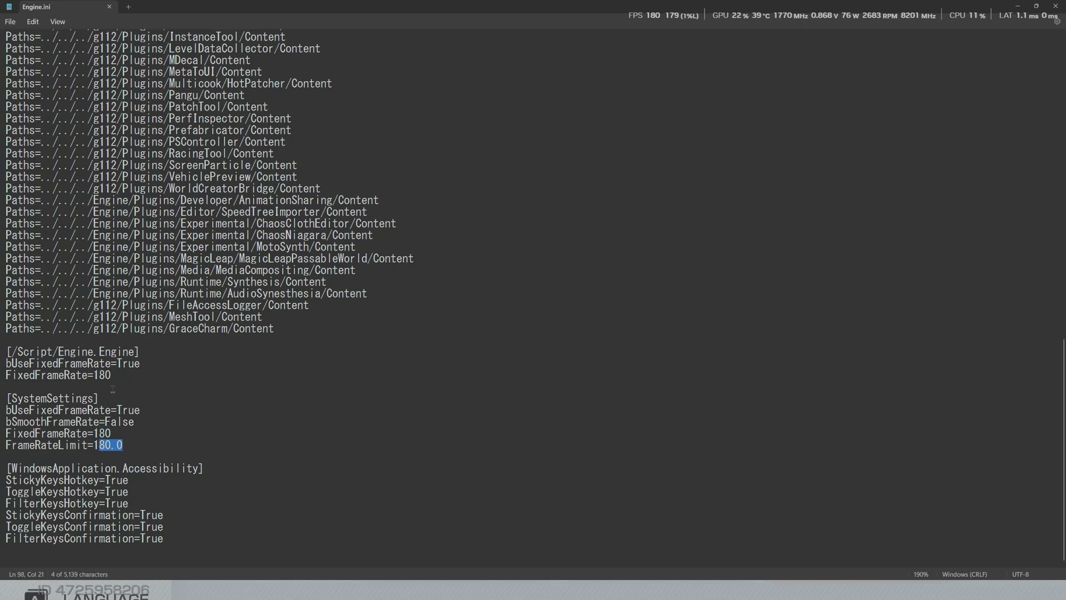
drag(111, 379, 95, 377)
key(Right)
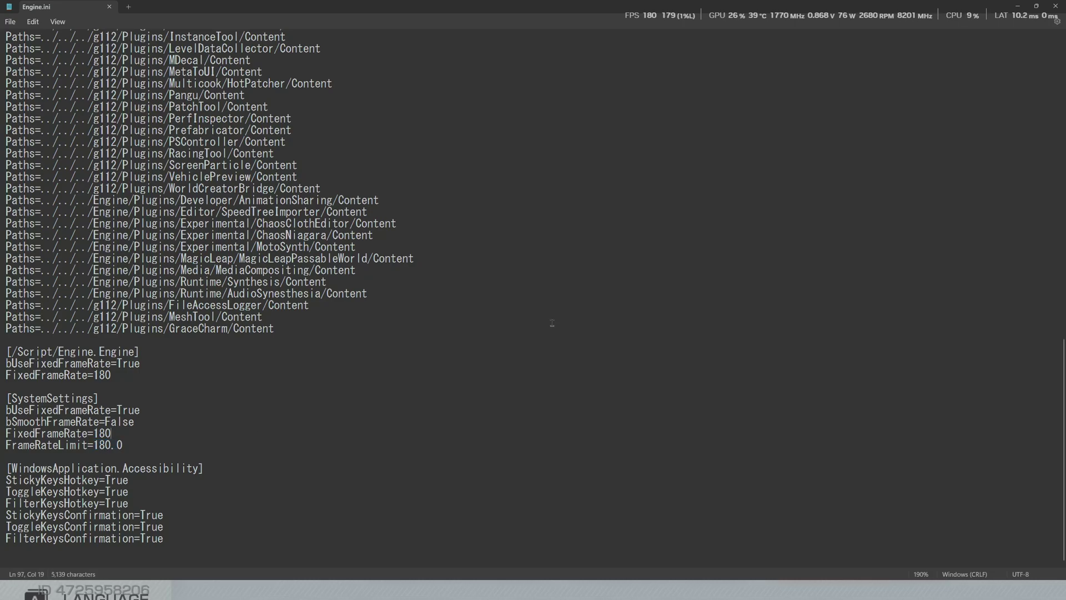
Step: Minimize Engine.ini, the WindowsNoEditor folder and the browser to return to the game's settings
click(1012, 6)
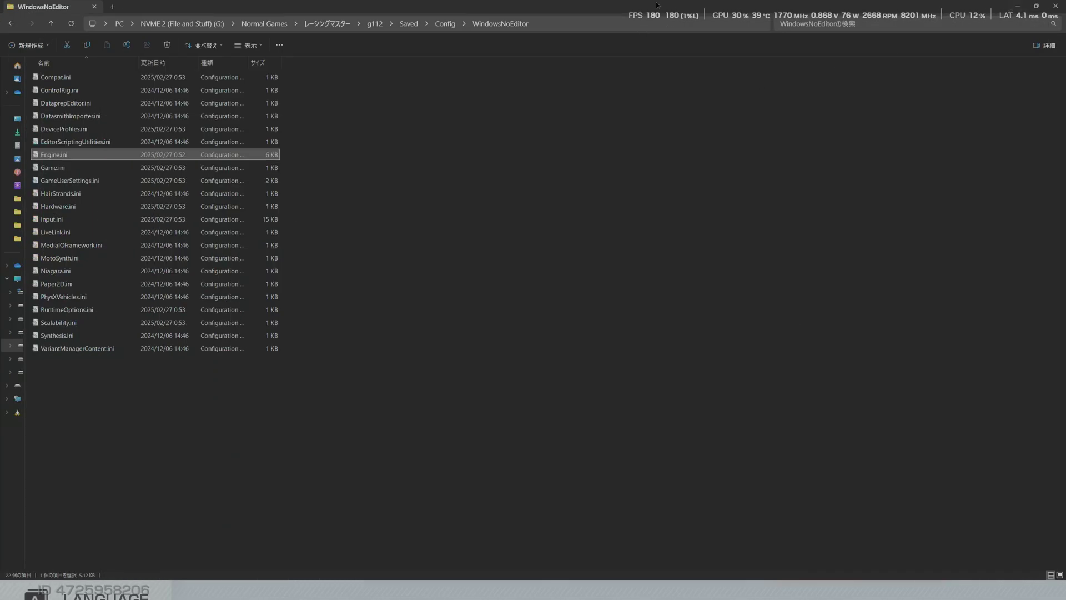
click(1013, 6)
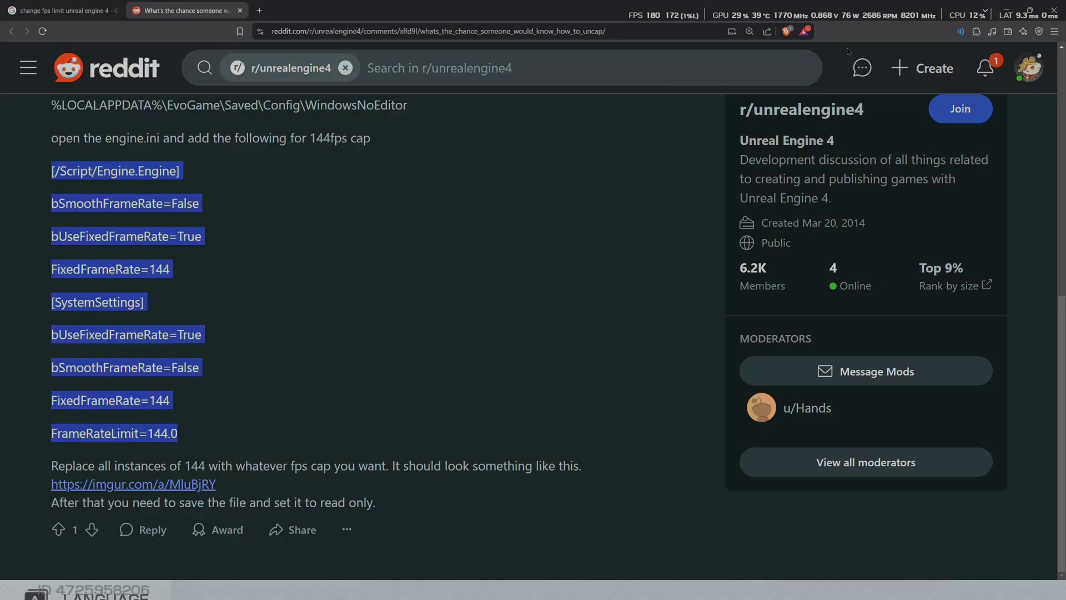
click(1012, 7)
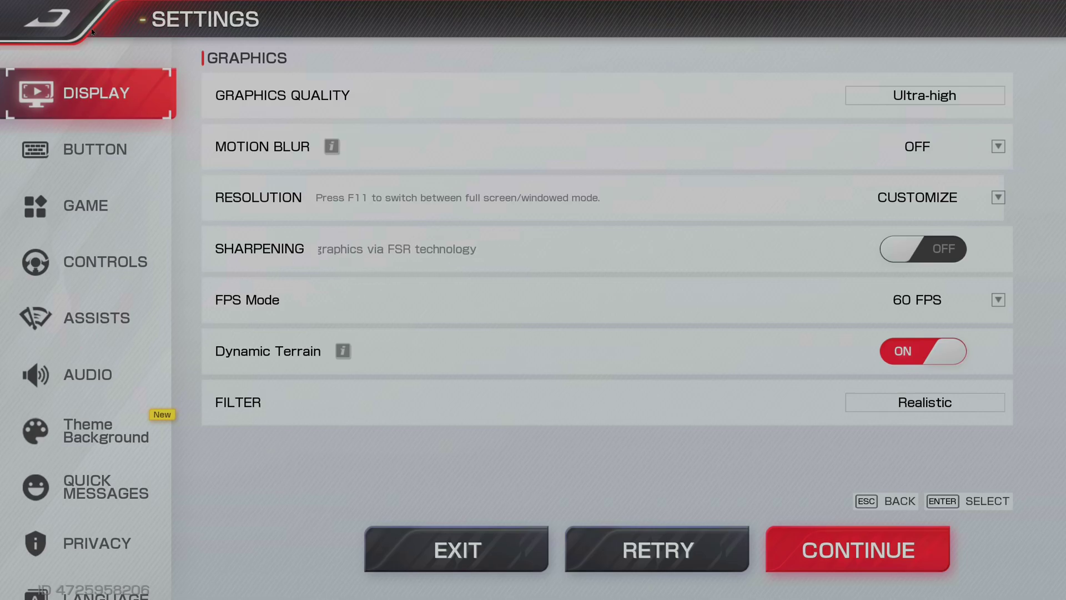
Step: View the keyboard driving controls in the Button settings
click(100, 150)
click(113, 205)
click(113, 133)
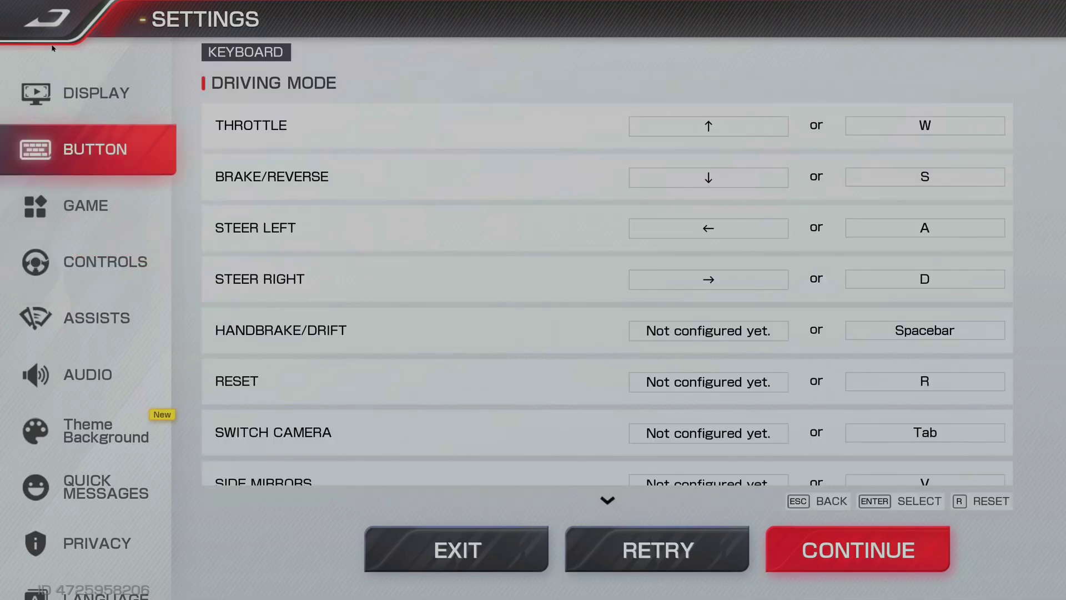
Step: Resume the Chicago Reverse race, pause it again and exit the race
key(Escape)
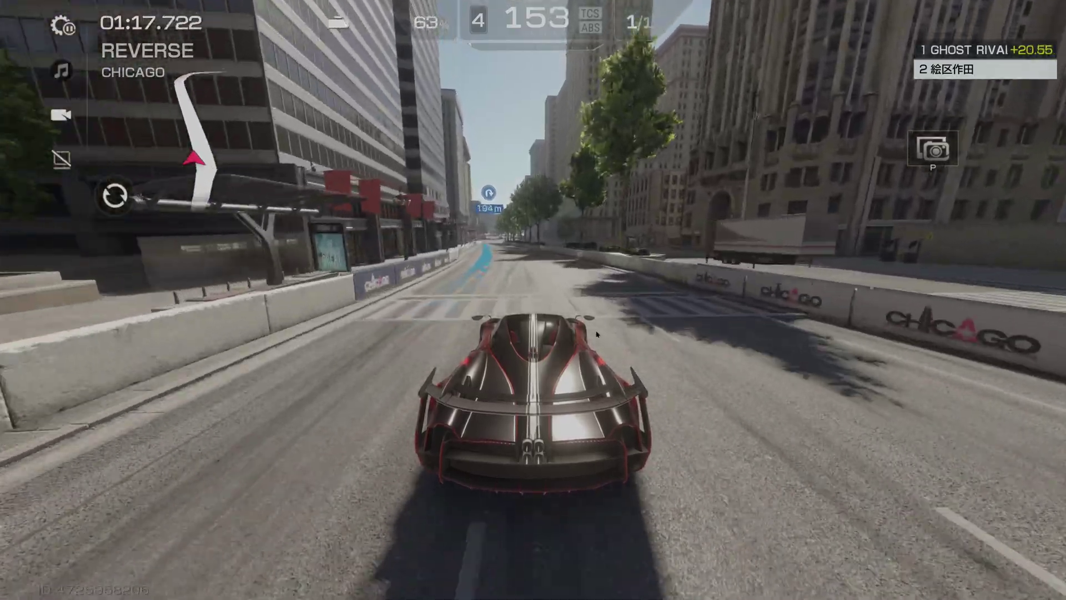
key(Escape)
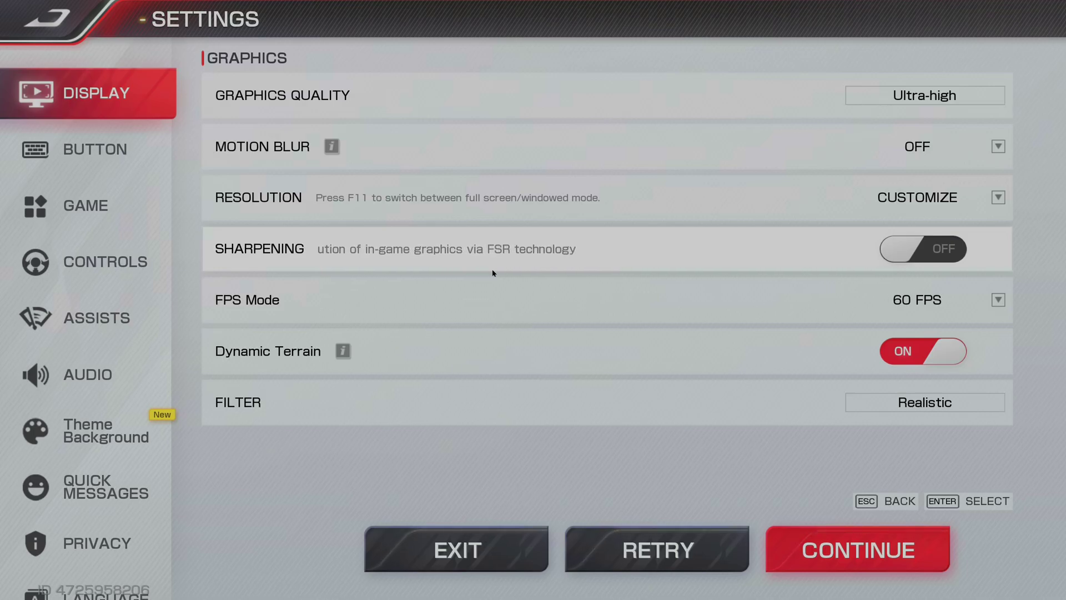
click(470, 551)
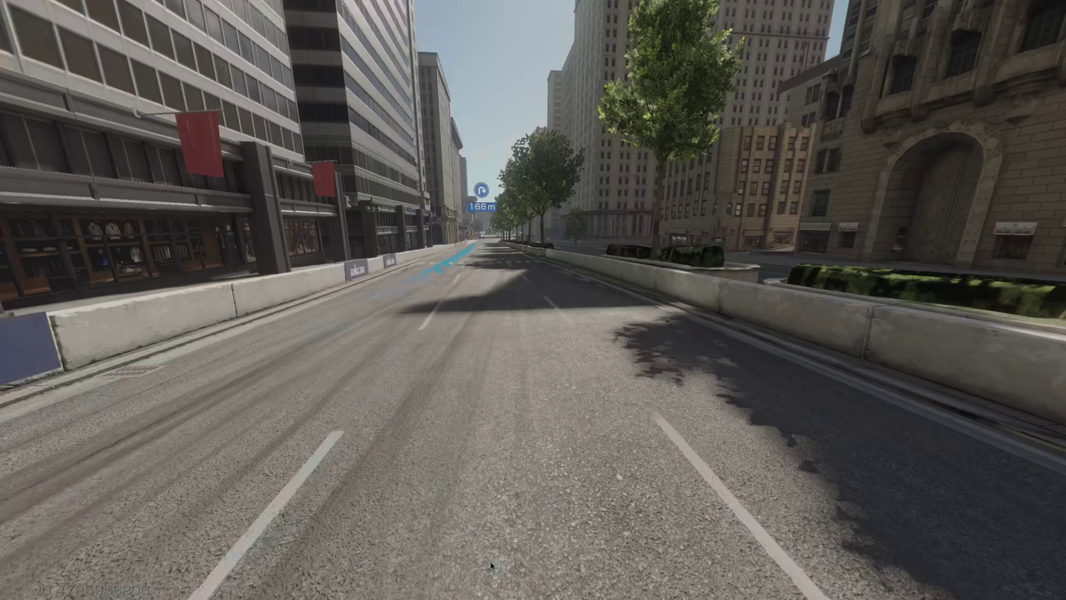